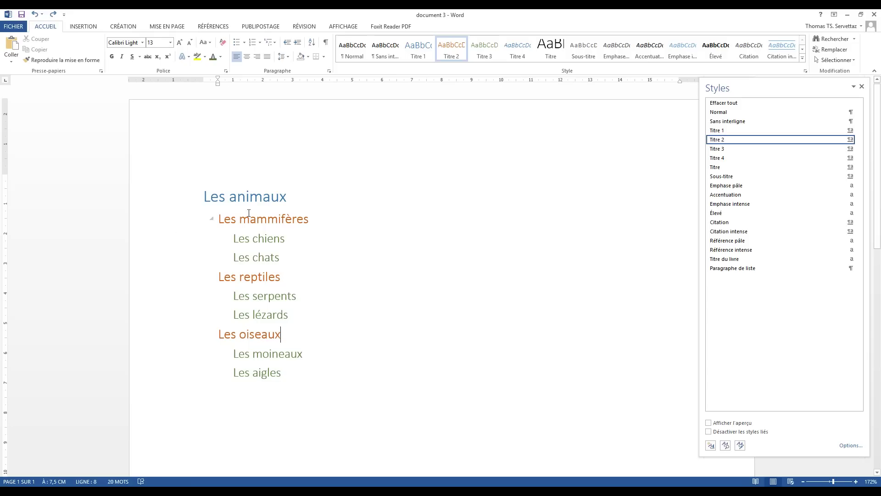
Step: Move the left indent of the "Les mammifères" heading to 0 cm and update the Titre 2 style to match it
{"action": "left_click", "coordinate": [154, 220]}
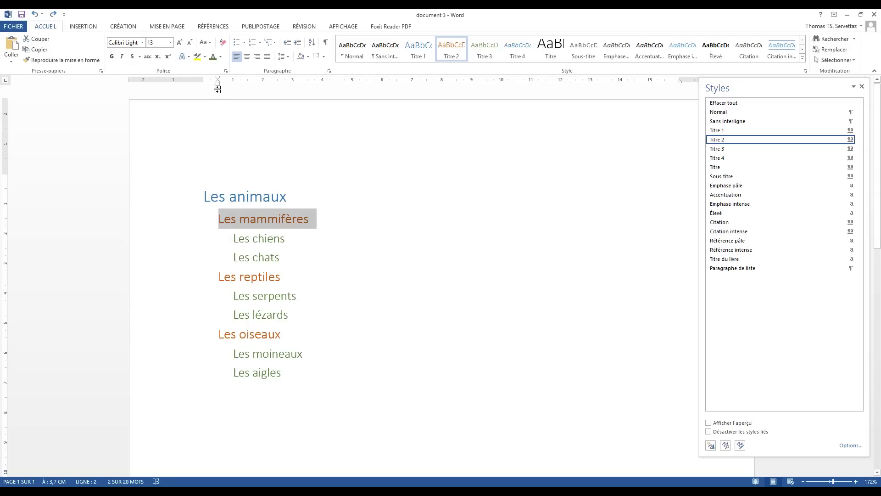
{"action": "left_click_drag", "start_coordinate": [218, 84], "coordinate": [205, 89]}
{"action": "right_click", "coordinate": [721, 139]}
{"action": "left_click", "coordinate": [754, 150]}
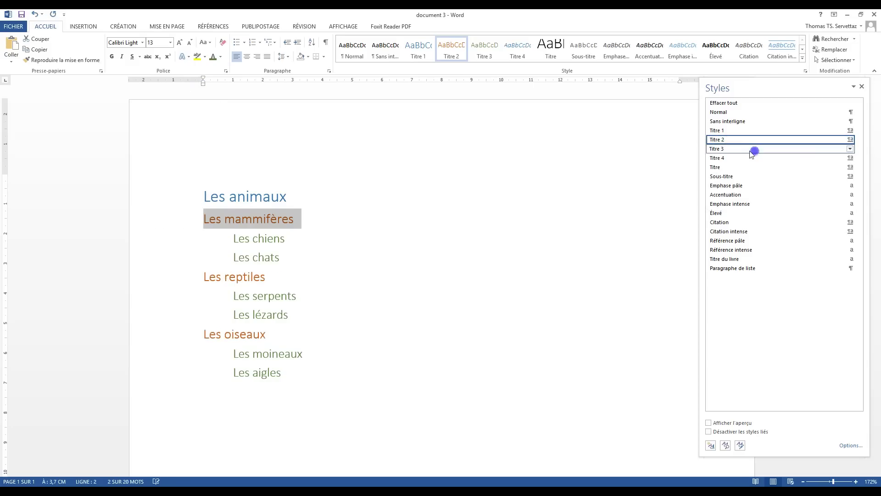
Step: Update the Titre 3 style from "Les chiens" with its left indent moved to 0 cm, and save the document
{"action": "left_click", "coordinate": [179, 239]}
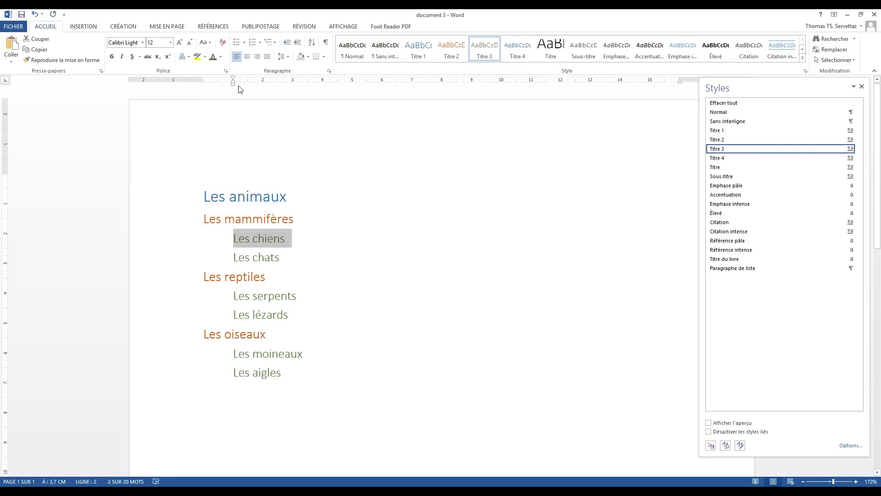
{"action": "left_click_drag", "start_coordinate": [233, 84], "coordinate": [205, 88]}
{"action": "right_click", "coordinate": [726, 149]}
{"action": "left_click", "coordinate": [747, 159]}
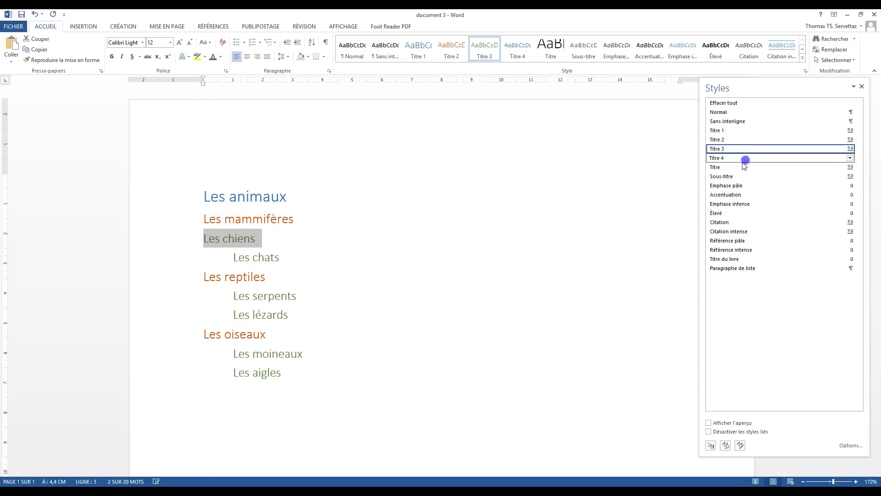
{"action": "left_click", "coordinate": [449, 265]}
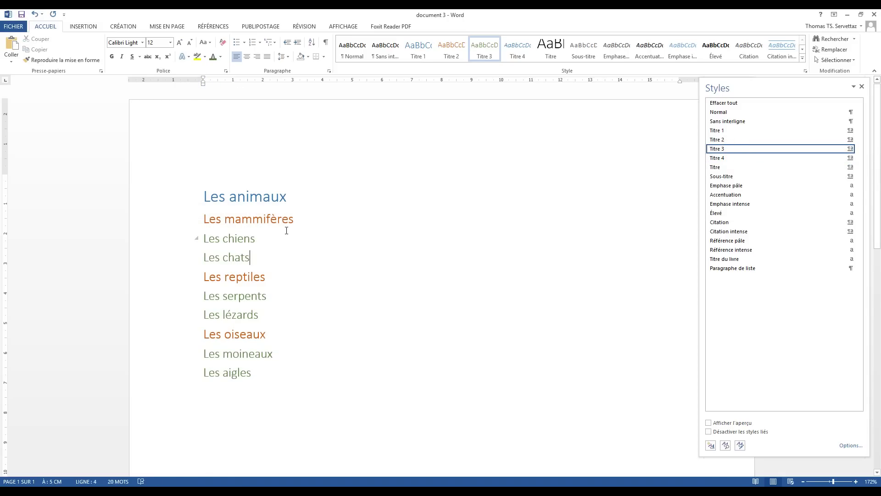
{"action": "left_click", "coordinate": [21, 15]}
{"action": "left_click", "coordinate": [237, 199]}
{"action": "left_click", "coordinate": [247, 218]}
{"action": "triple_click", "coordinate": [250, 278]}
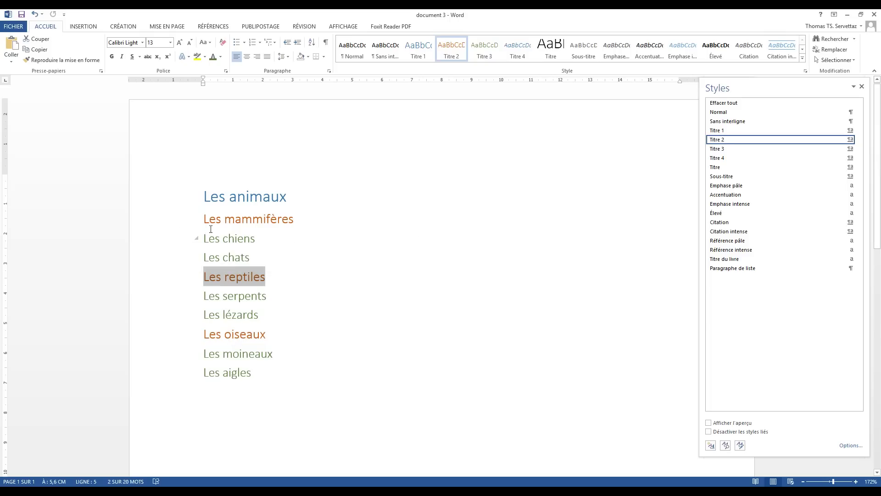
{"action": "left_click", "coordinate": [415, 238]}
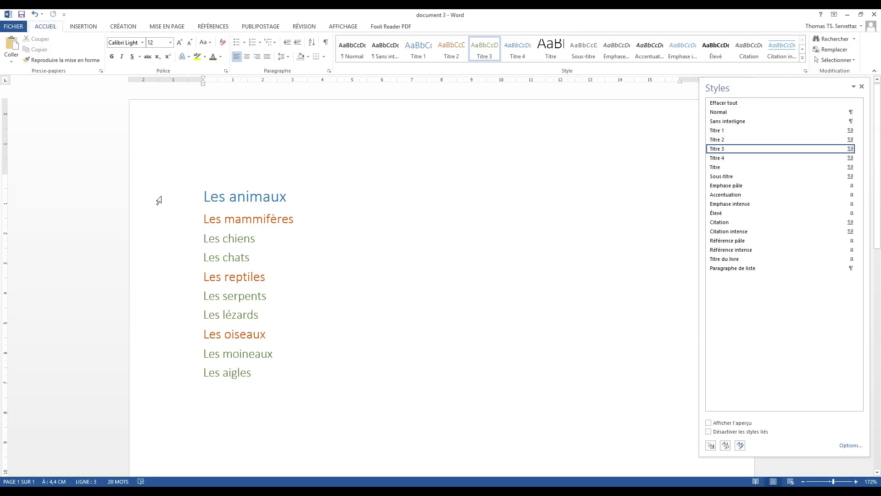
Step: Apply the multilevel numbering 1 Titre 1, 1.1 Titre 2, 1.1.1 Titre 3 to the headings, starting from "Les animaux"
{"action": "left_click", "coordinate": [159, 200]}
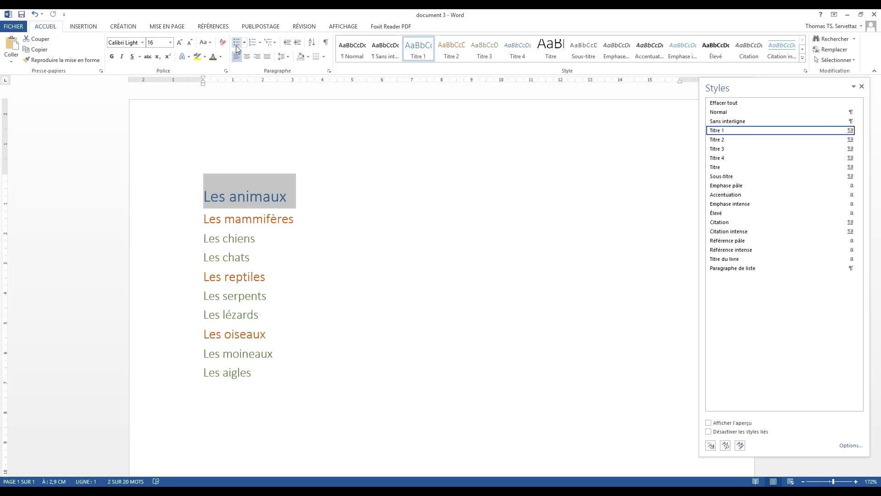
{"action": "left_click", "coordinate": [273, 45]}
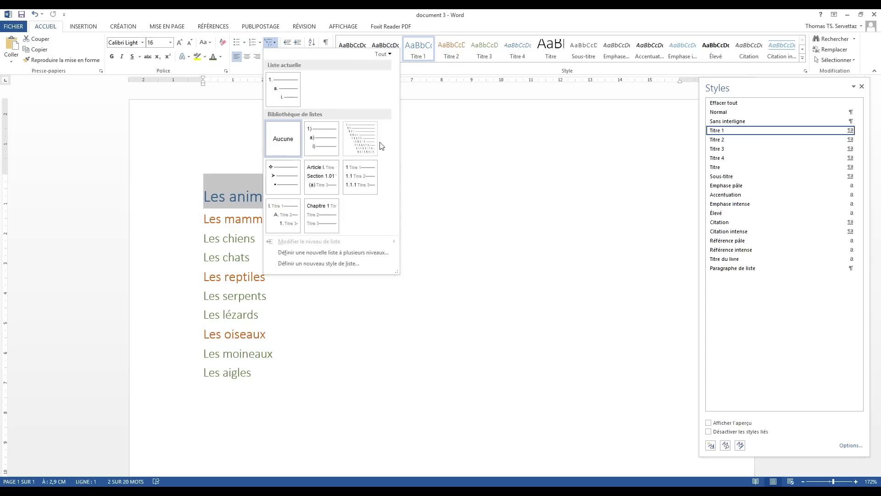
{"action": "mouse_move", "coordinate": [371, 190]}
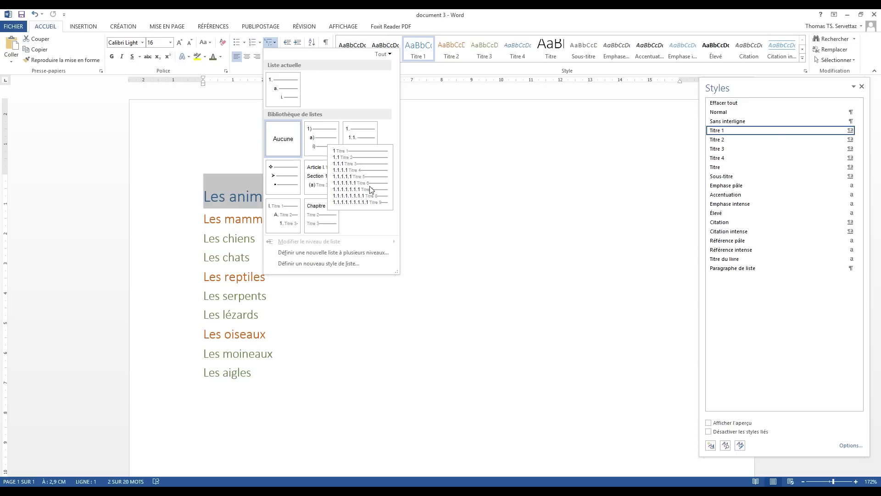
{"action": "left_click", "coordinate": [371, 189]}
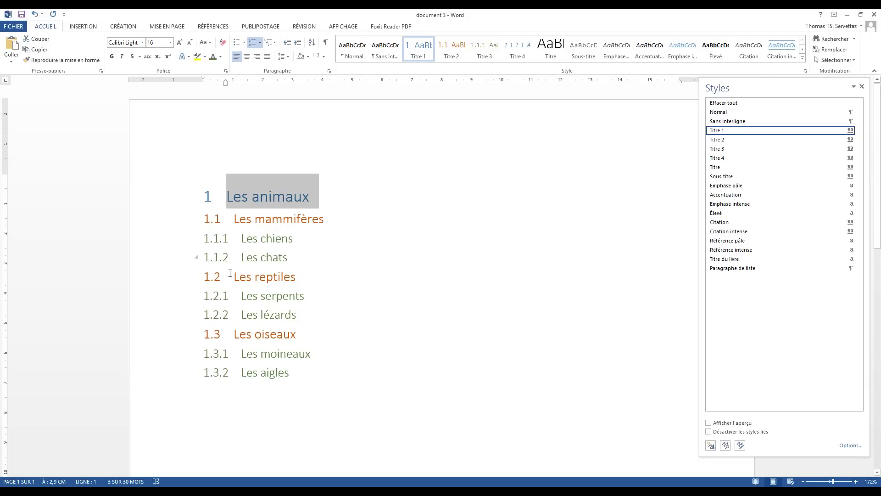
Step: Define a new multilevel list from "Les chiens" with level 3 numbered a, b, c, …, and update the Titre 3 style to match
{"action": "triple_click", "coordinate": [225, 240]}
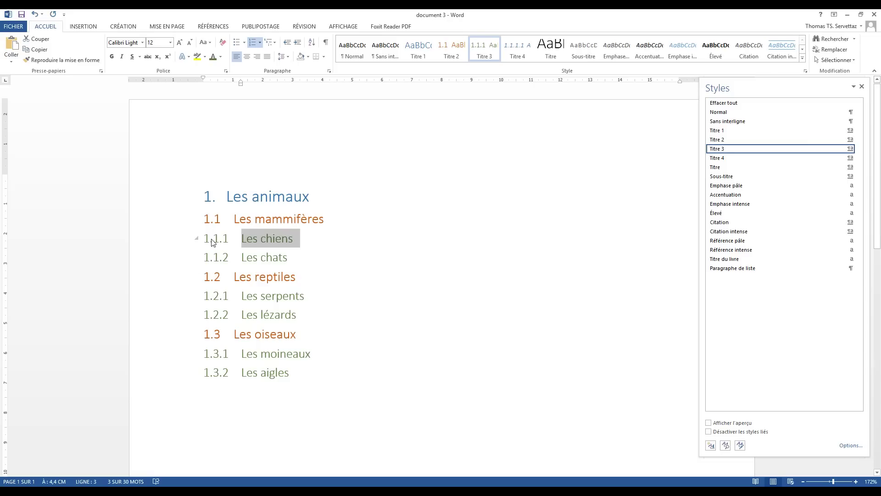
{"action": "left_click", "coordinate": [270, 43]}
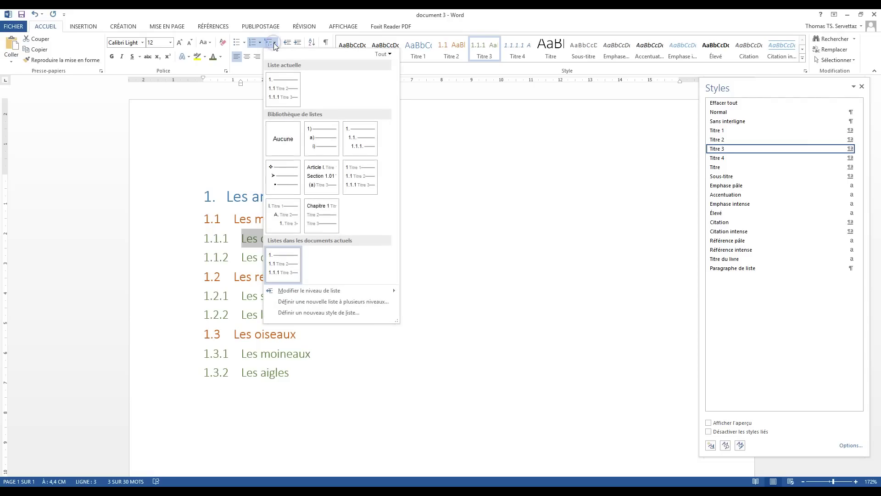
{"action": "left_click", "coordinate": [329, 302]}
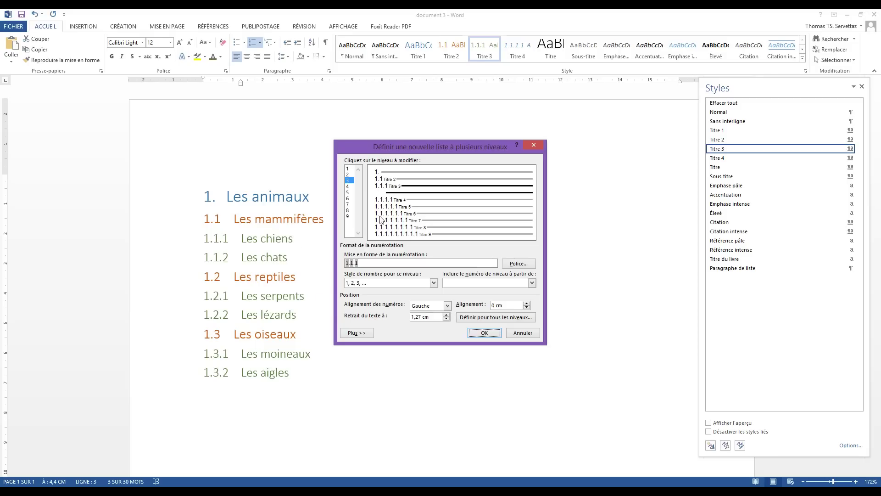
{"action": "left_click", "coordinate": [348, 175]}
{"action": "left_click", "coordinate": [350, 181]}
{"action": "left_click", "coordinate": [352, 170]}
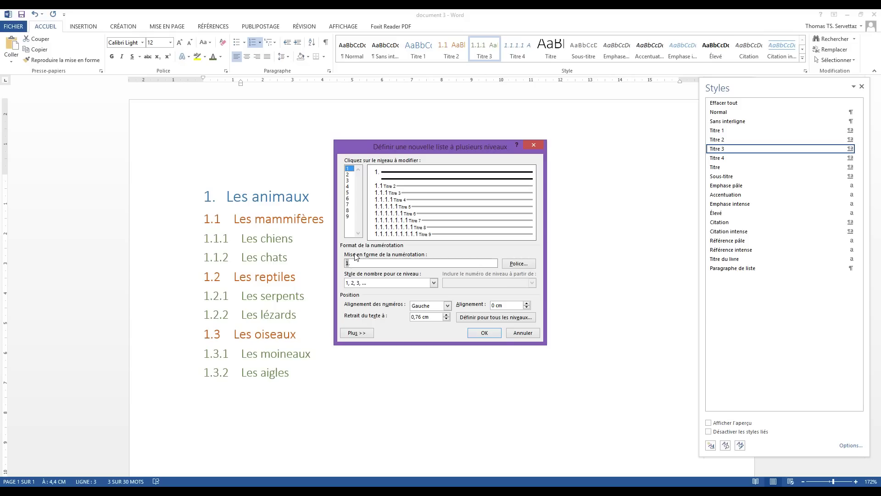
{"action": "left_click", "coordinate": [349, 175]}
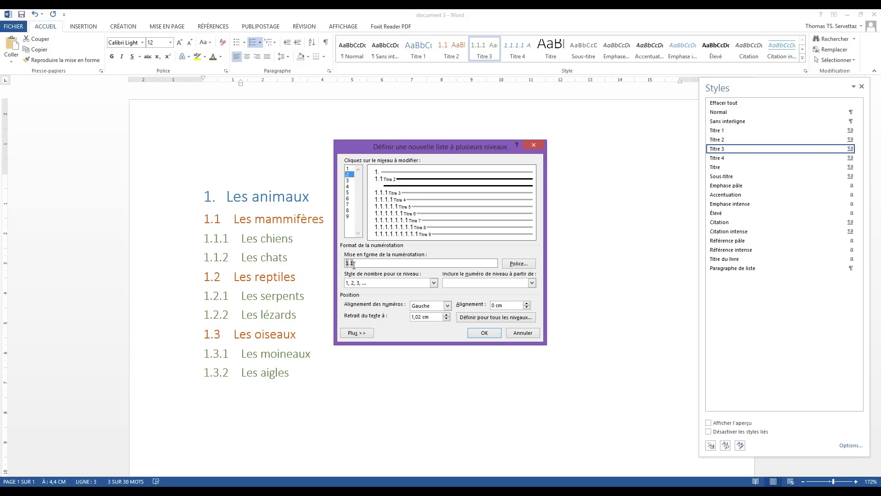
{"action": "left_click", "coordinate": [349, 181]}
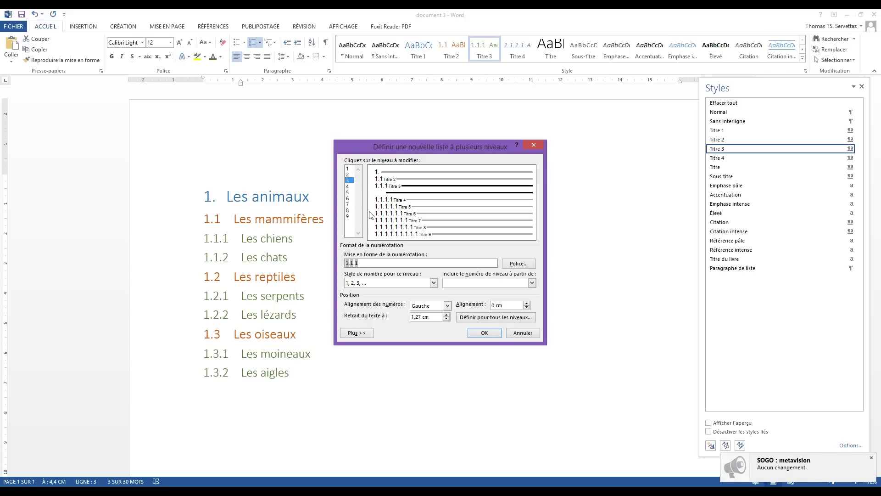
{"action": "left_click", "coordinate": [434, 283]}
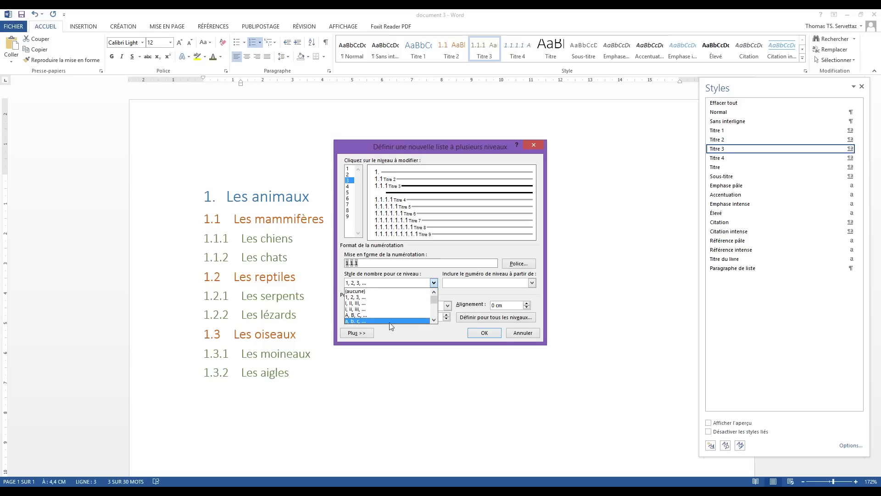
{"action": "left_click", "coordinate": [357, 321]}
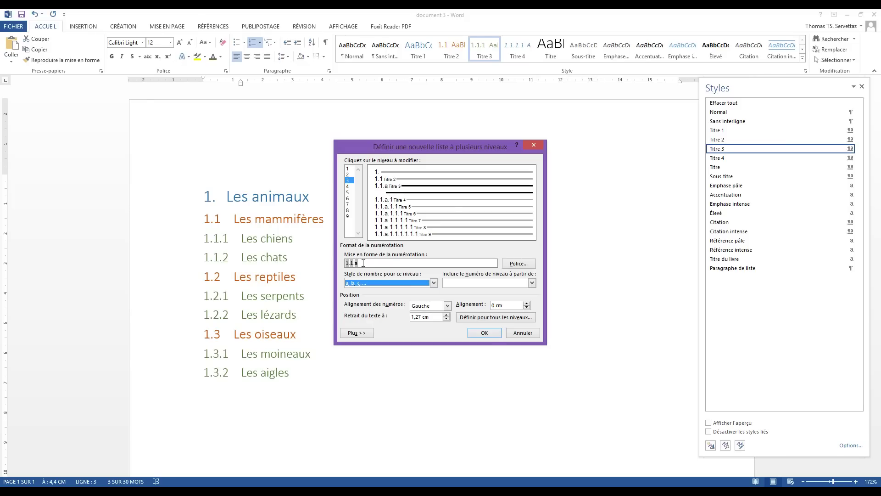
{"action": "left_click", "coordinate": [485, 332]}
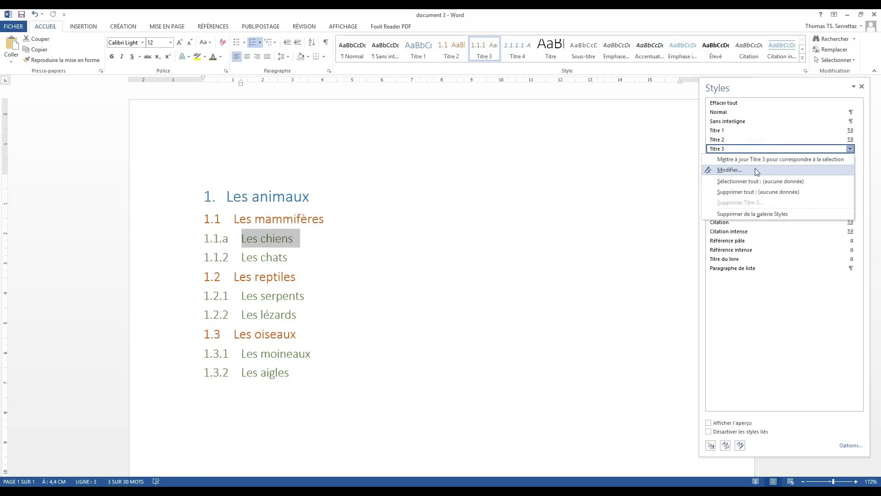
{"action": "left_click", "coordinate": [756, 159]}
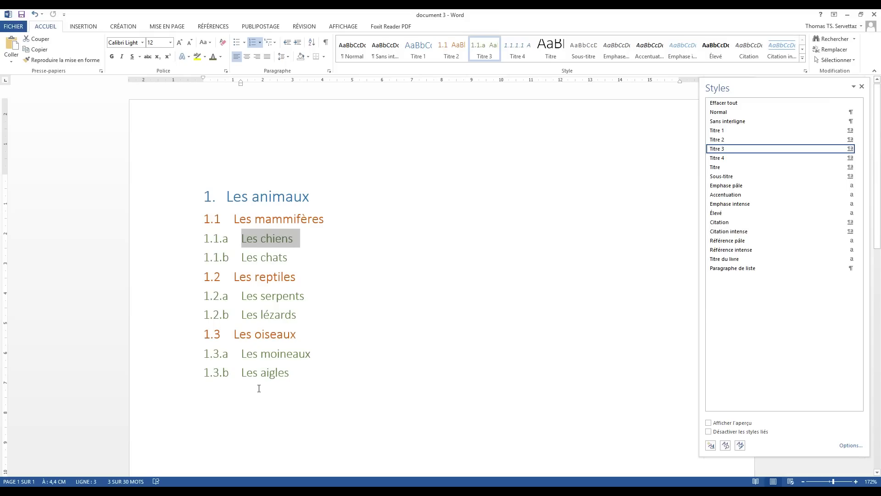
Step: Add a line "Les hiboux" below "Les aigles" and apply the Titre 3 style to it
{"action": "left_click", "coordinate": [296, 373]}
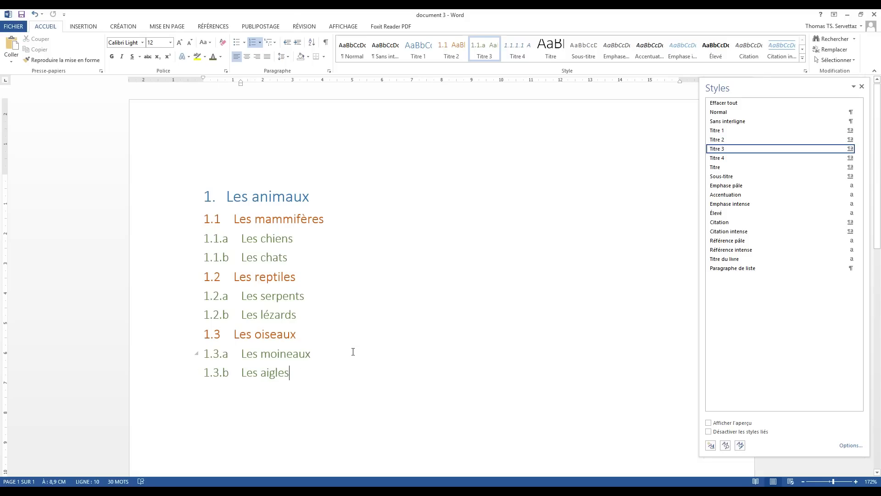
{"action": "key", "text": "Return"}
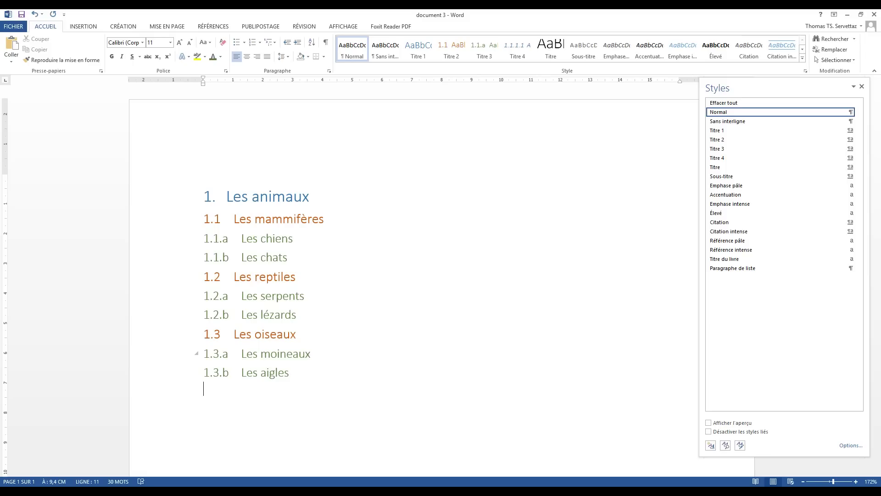
{"action": "type", "text": "Les hiboux"}
{"action": "left_click", "coordinate": [175, 391]}
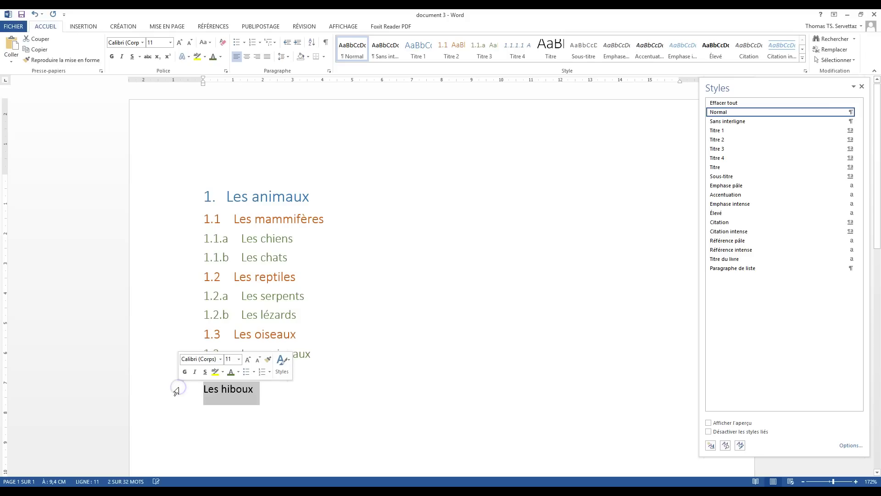
{"action": "left_click", "coordinate": [745, 149]}
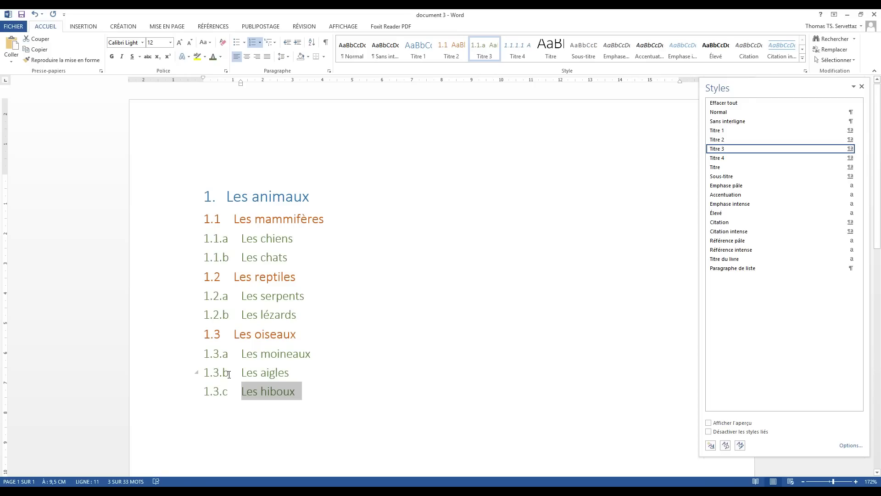
{"action": "left_click", "coordinate": [334, 391]}
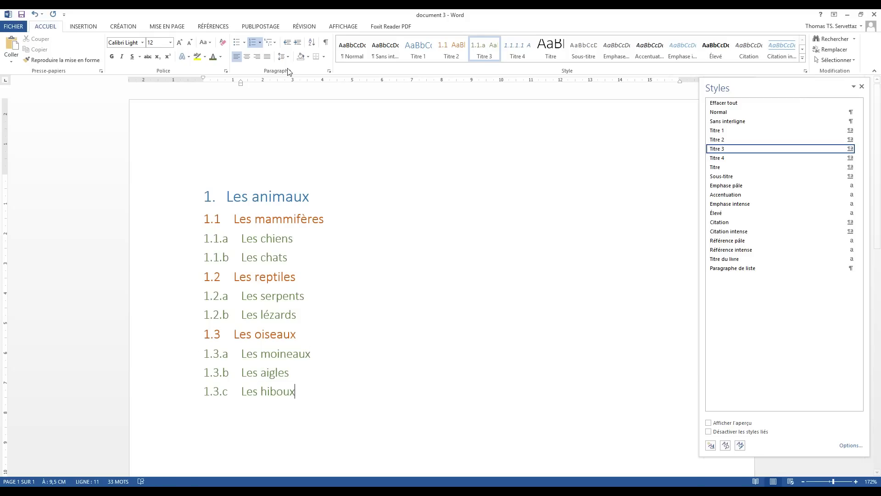
{"action": "left_click", "coordinate": [270, 42]}
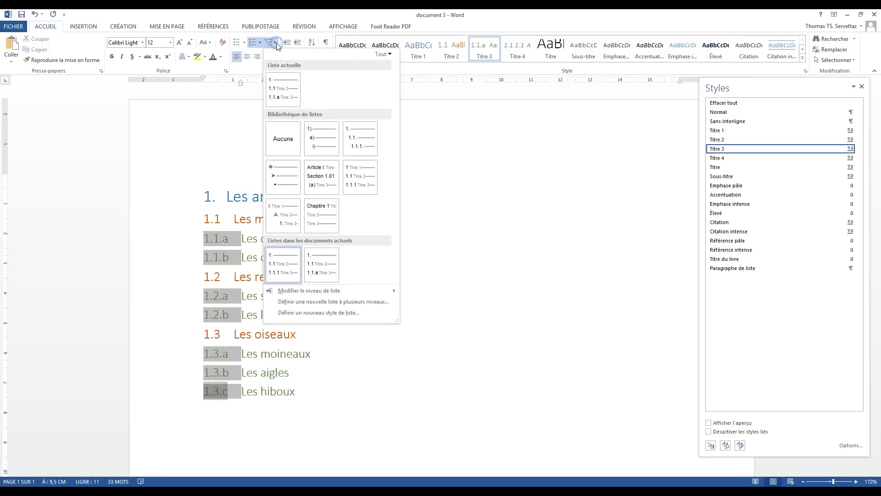
{"action": "left_click", "coordinate": [337, 304]}
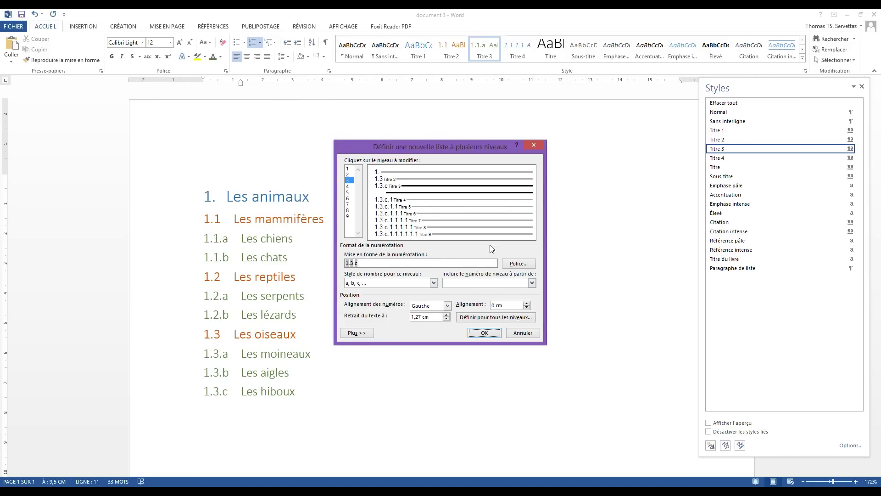
{"action": "left_click", "coordinate": [523, 333]}
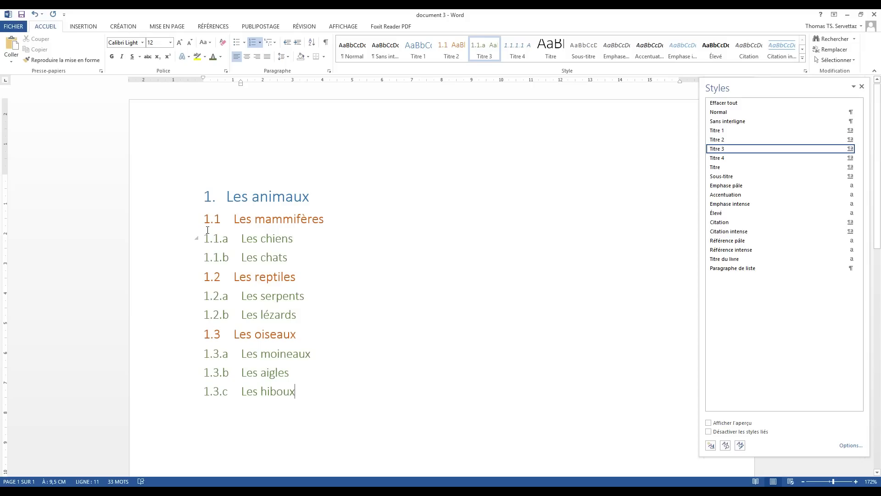
{"action": "left_click", "coordinate": [167, 220]}
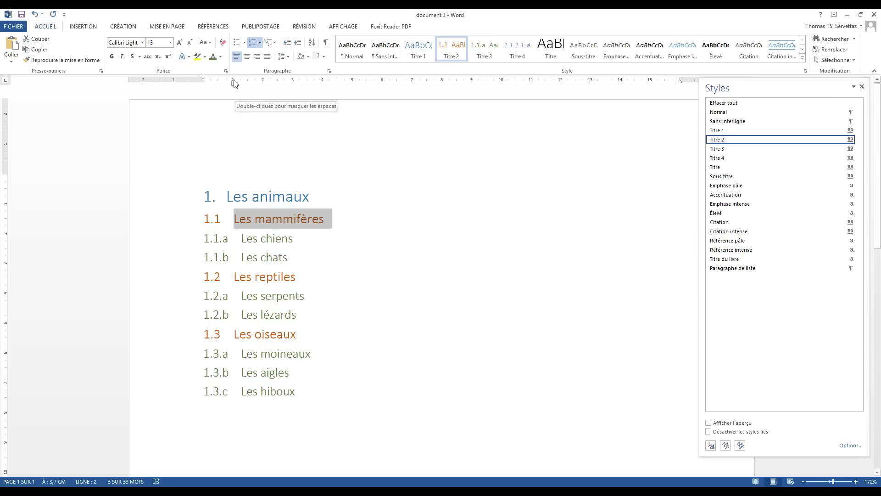
{"action": "right_click", "coordinate": [736, 139]}
{"action": "left_click", "coordinate": [734, 161]}
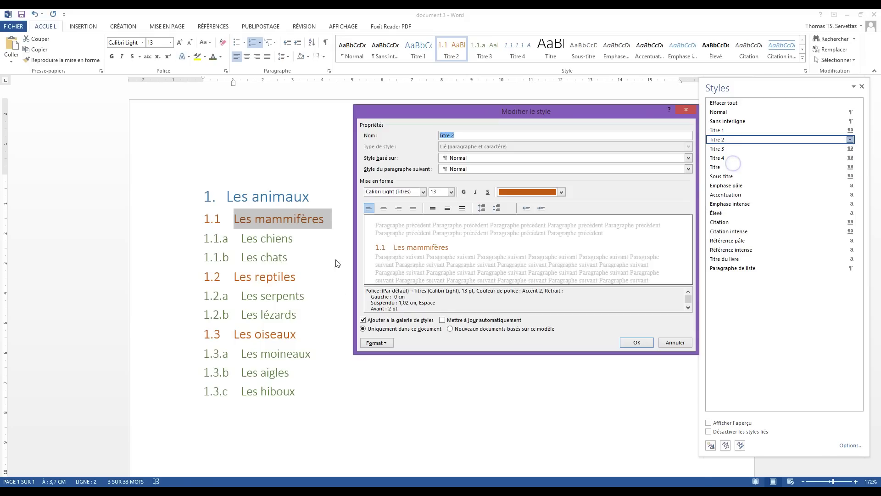
{"action": "left_click", "coordinate": [381, 344]}
{"action": "left_click", "coordinate": [391, 364]}
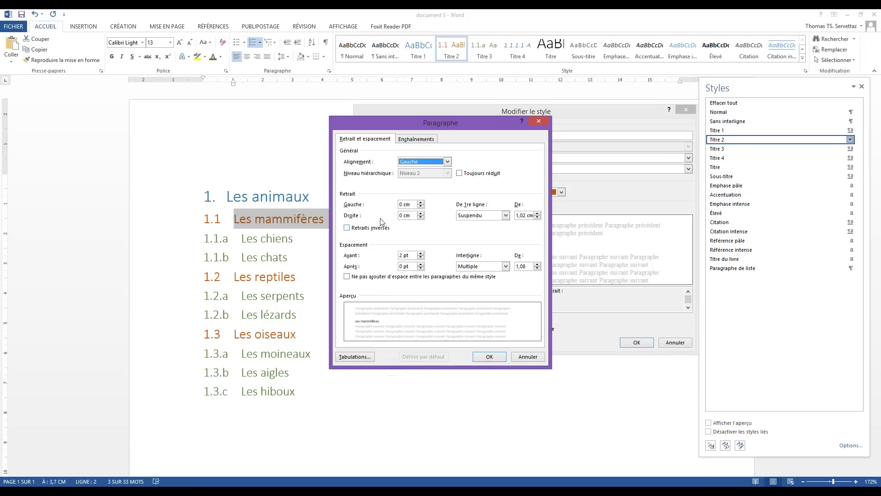
{"action": "left_click", "coordinate": [421, 204]}
{"action": "left_click", "coordinate": [529, 356]}
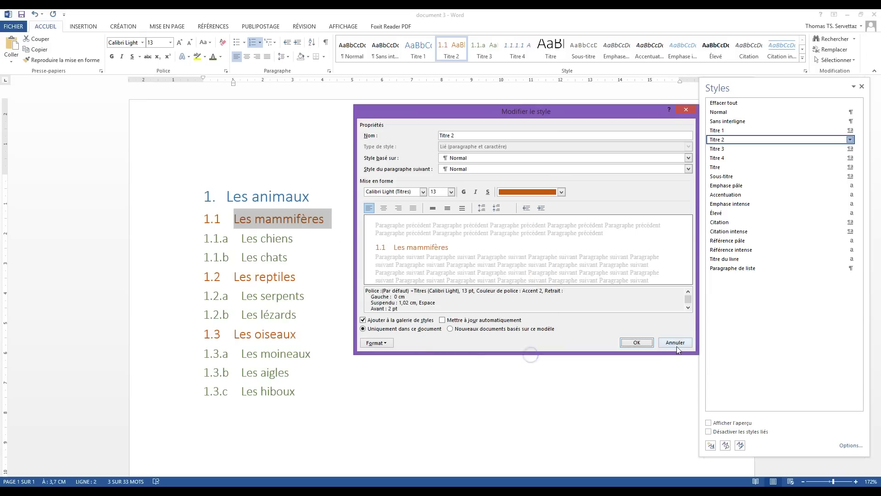
{"action": "left_click", "coordinate": [676, 345]}
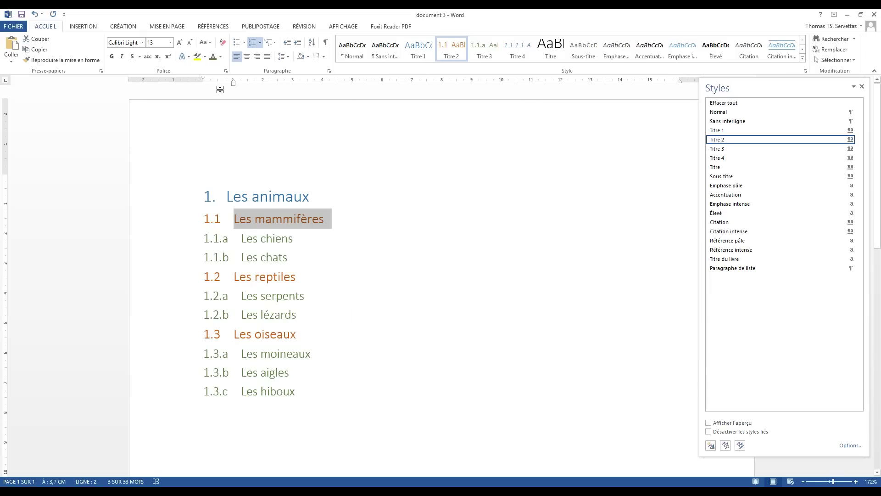
Step: Indent the "Les mammifères" number to about 0.75 cm and its text to about 1.75 cm, and update the Titre 2 style to match
{"action": "left_click_drag", "start_coordinate": [233, 84], "coordinate": [262, 84]}
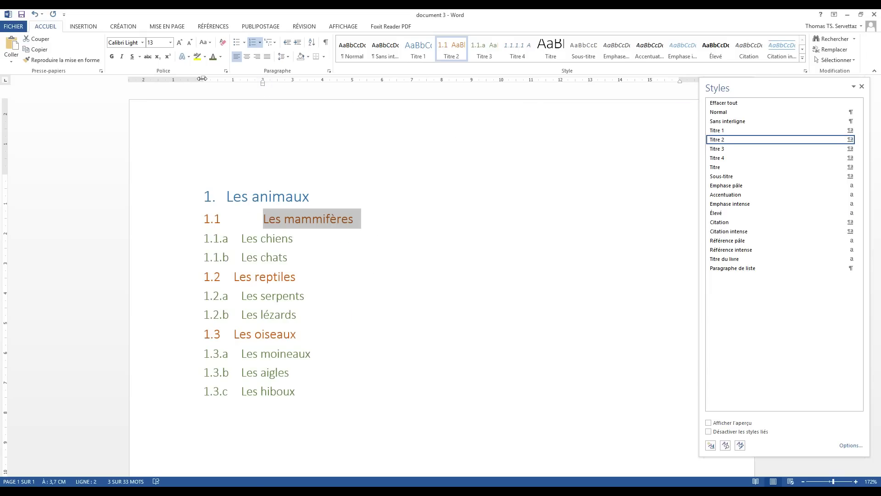
{"action": "left_click_drag", "start_coordinate": [202, 79], "coordinate": [256, 81]}
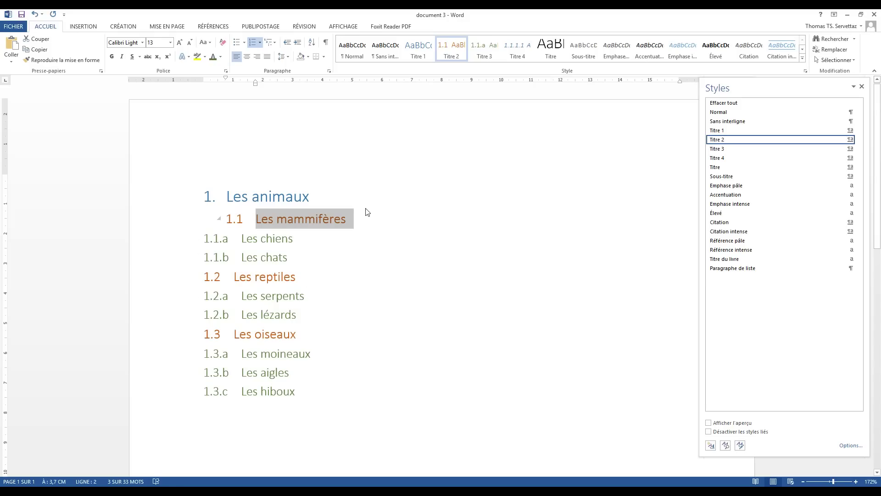
{"action": "right_click", "coordinate": [741, 143]}
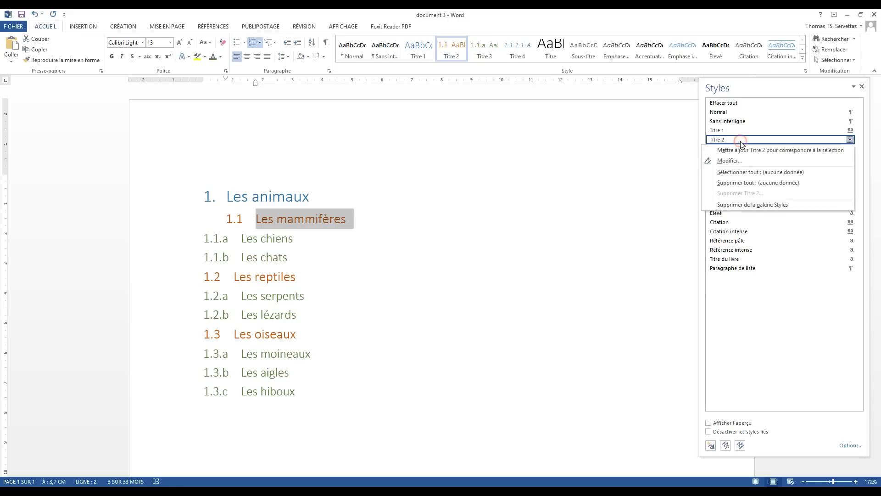
{"action": "left_click", "coordinate": [760, 151]}
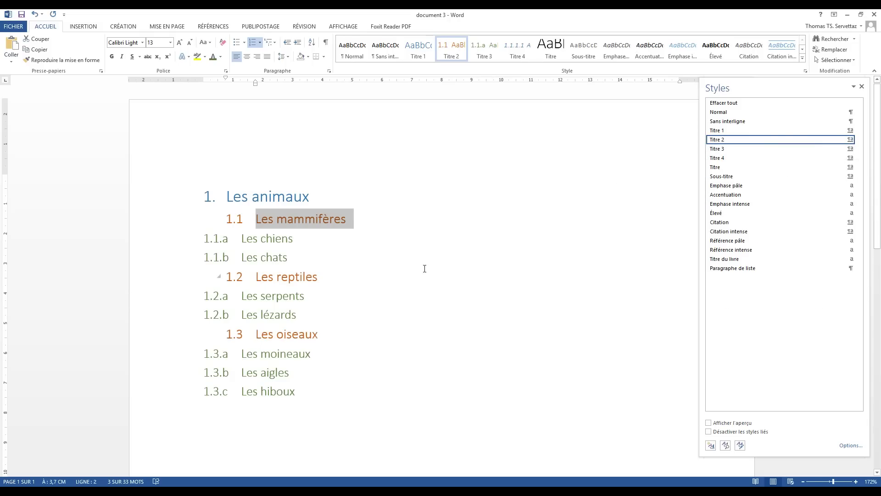
Step: Indent the "Les chiens" number to about 1.75 cm and its text to about 3.25 cm, and update the Titre 3 style to match
{"action": "left_click", "coordinate": [173, 238]}
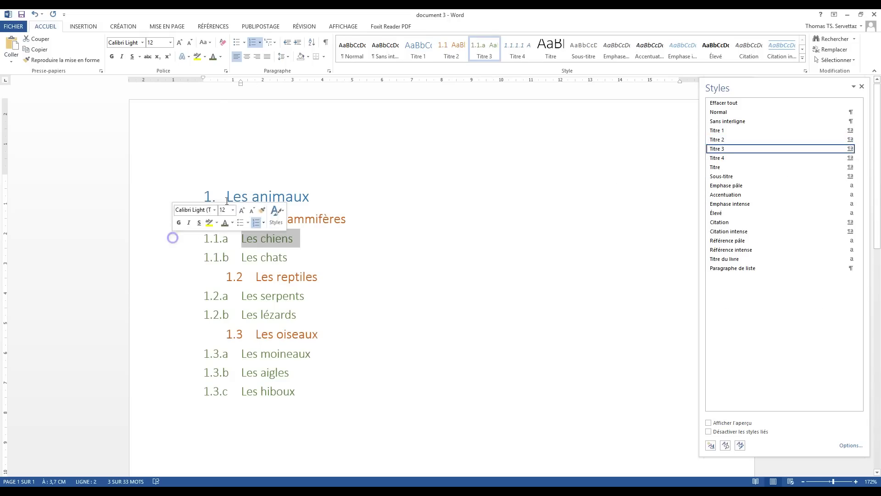
{"action": "left_click_drag", "start_coordinate": [242, 84], "coordinate": [289, 81]}
{"action": "left_click_drag", "start_coordinate": [205, 80], "coordinate": [298, 83]}
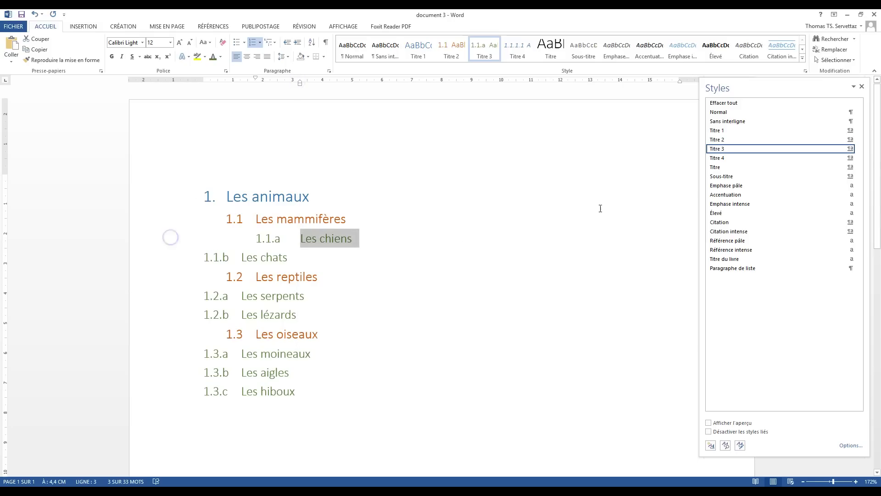
{"action": "right_click", "coordinate": [753, 157]}
{"action": "left_click", "coordinate": [755, 163]}
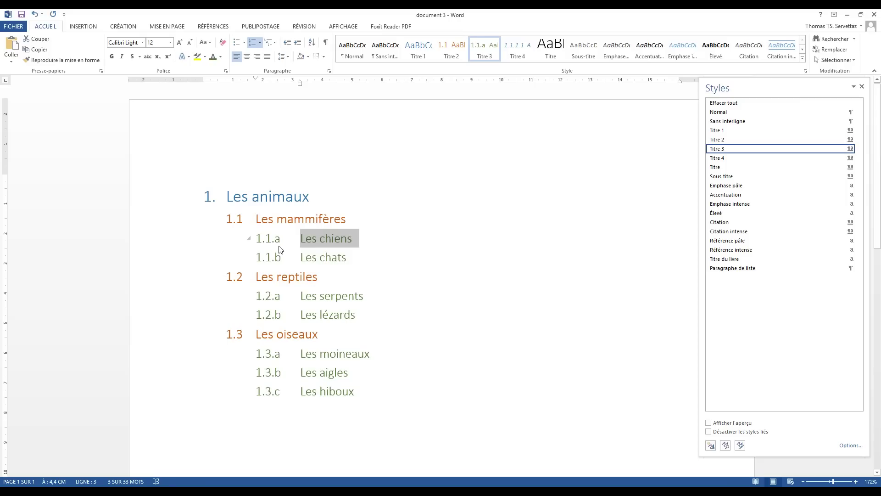
Step: Review the numbering and staggered indents of the headings, and how the body text sits beneath them
{"action": "scroll", "coordinate": [537, 380], "scroll_direction": "down", "scroll_amount": 2}
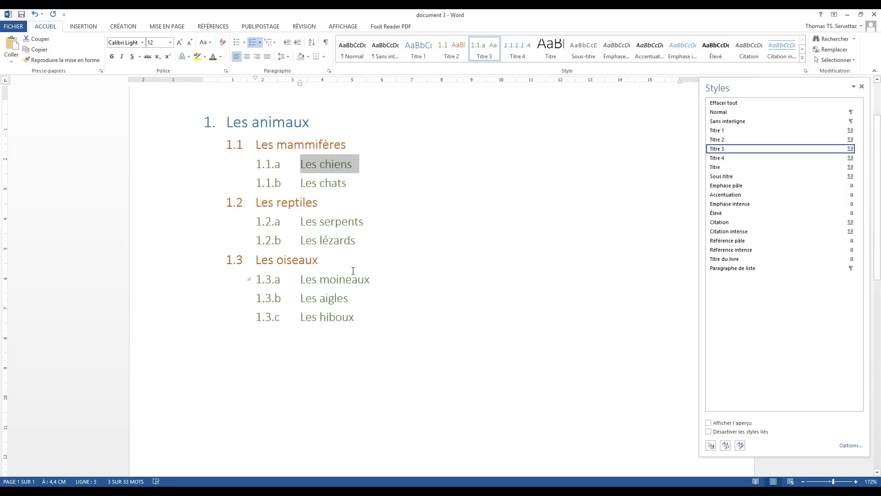
{"action": "scroll", "coordinate": [353, 274], "scroll_direction": "up", "scroll_amount": 1}
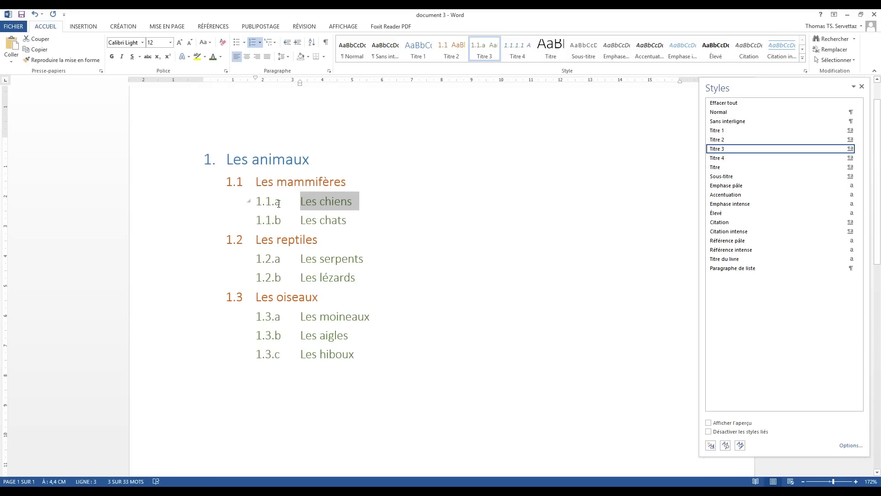
{"action": "scroll", "coordinate": [279, 207], "scroll_direction": "down", "scroll_amount": 3}
{"action": "scroll", "coordinate": [271, 192], "scroll_direction": "up", "scroll_amount": 2}
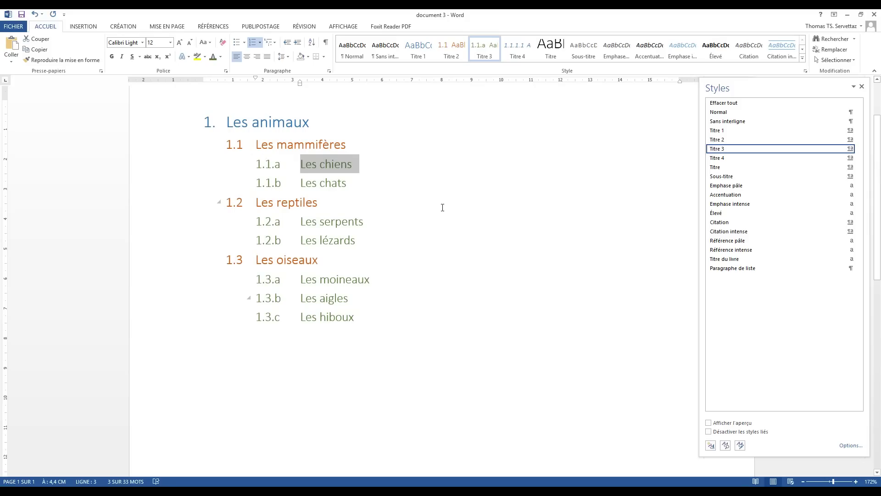
{"action": "left_click", "coordinate": [484, 222]}
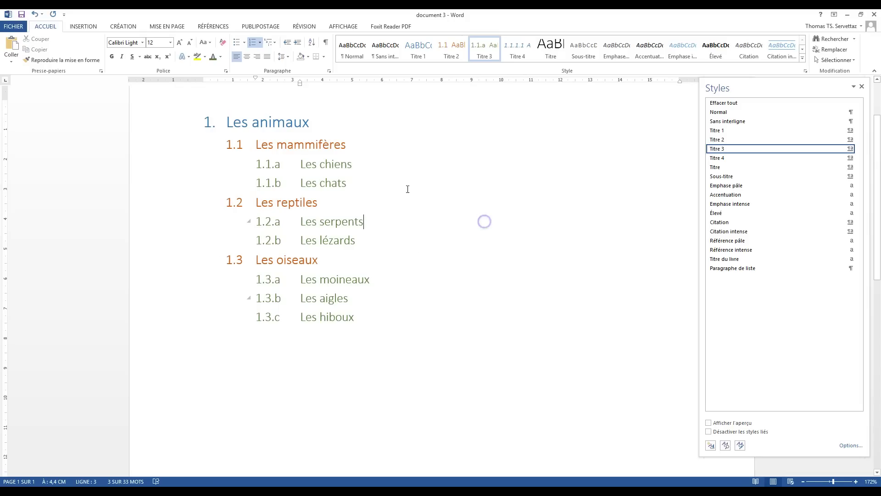
{"action": "scroll", "coordinate": [435, 198], "scroll_direction": "down", "scroll_amount": 4}
{"action": "scroll", "coordinate": [436, 205], "scroll_direction": "up", "scroll_amount": 6}
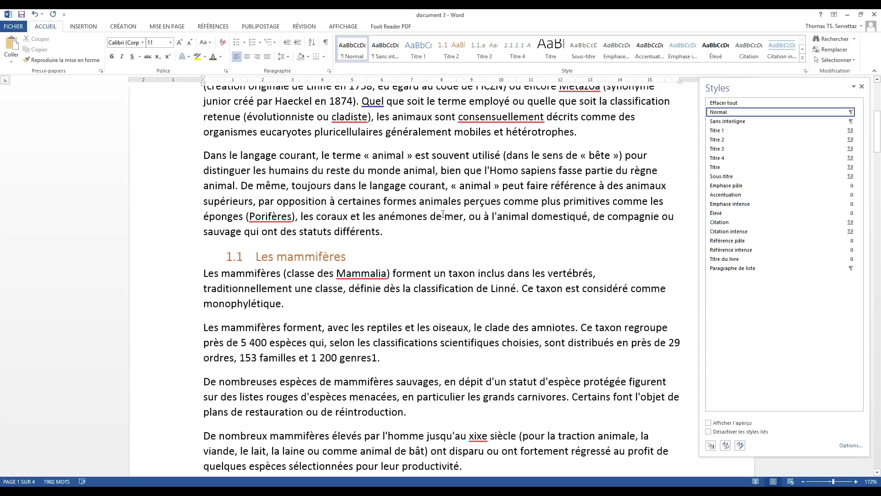
{"action": "scroll", "coordinate": [464, 217], "scroll_direction": "up", "scroll_amount": 4}
{"action": "scroll", "coordinate": [522, 214], "scroll_direction": "down", "scroll_amount": 1}
{"action": "scroll", "coordinate": [523, 214], "scroll_direction": "down", "scroll_amount": 10}
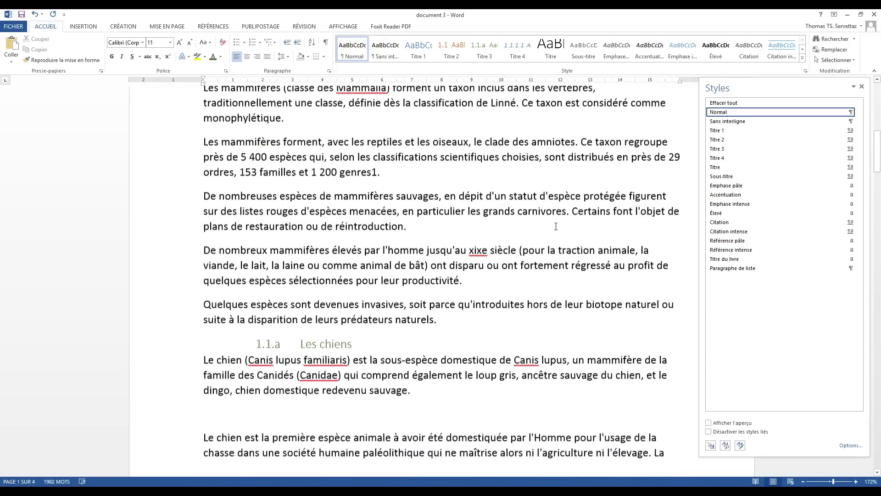
{"action": "left_click_drag", "start_coordinate": [876, 158], "coordinate": [877, 75]}
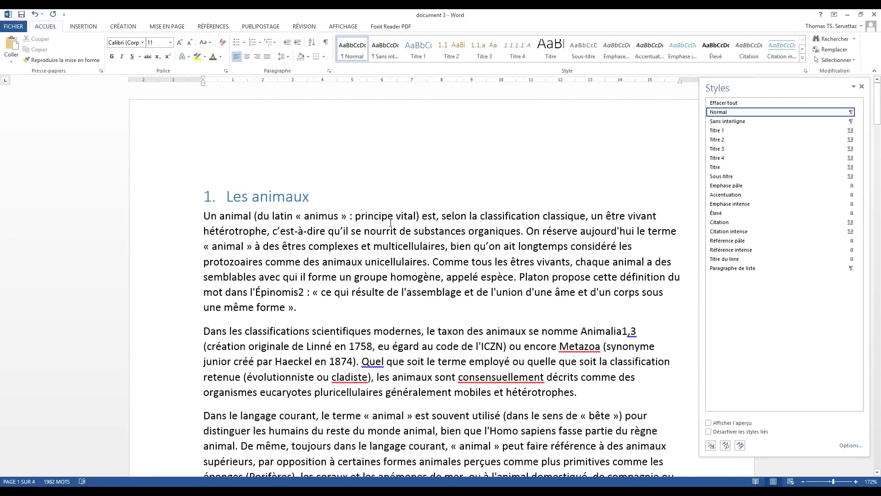
{"action": "scroll", "coordinate": [391, 222], "scroll_direction": "down", "scroll_amount": 4}
{"action": "scroll", "coordinate": [321, 238], "scroll_direction": "up", "scroll_amount": 4}
{"action": "scroll", "coordinate": [195, 238], "scroll_direction": "down", "scroll_amount": 1}
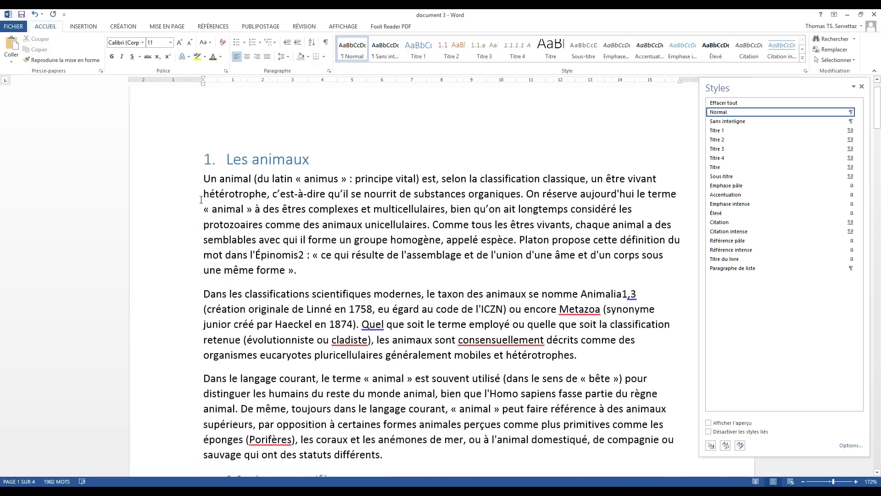
Step: Compare the alignment of the body paragraphs under "Les animaux", "Les mammifères" and "Les chiens" with their headings
{"action": "left_click_drag", "start_coordinate": [166, 182], "coordinate": [153, 452]}
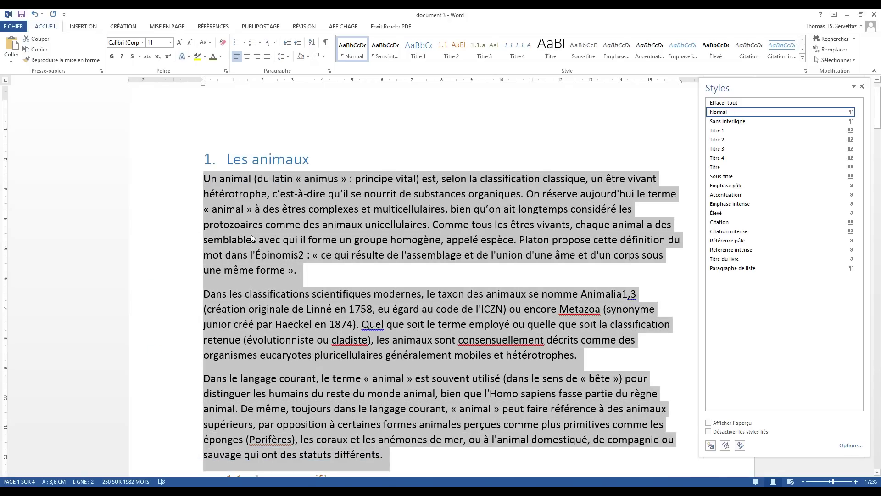
{"action": "scroll", "coordinate": [252, 238], "scroll_direction": "down", "scroll_amount": 5}
{"action": "scroll", "coordinate": [252, 239], "scroll_direction": "down", "scroll_amount": 3}
{"action": "left_click_drag", "start_coordinate": [174, 128], "coordinate": [168, 346]}
{"action": "scroll", "coordinate": [169, 347], "scroll_direction": "up", "scroll_amount": 5}
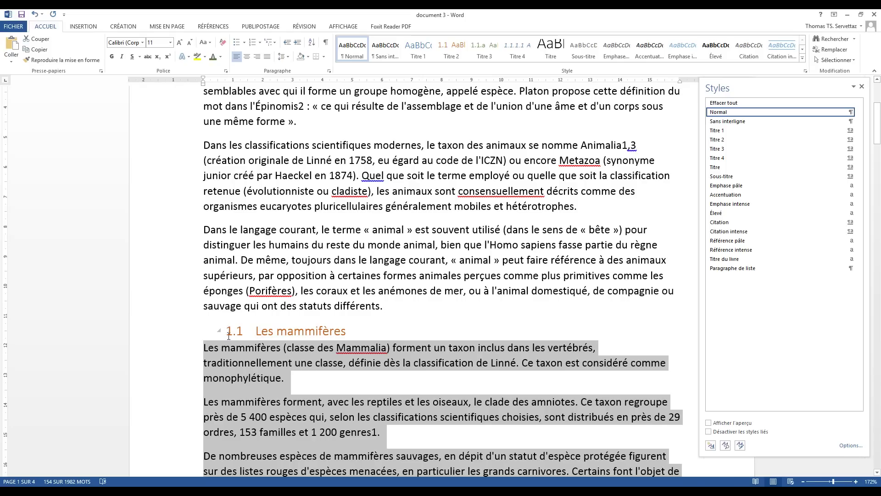
{"action": "scroll", "coordinate": [227, 337], "scroll_direction": "down", "scroll_amount": 5}
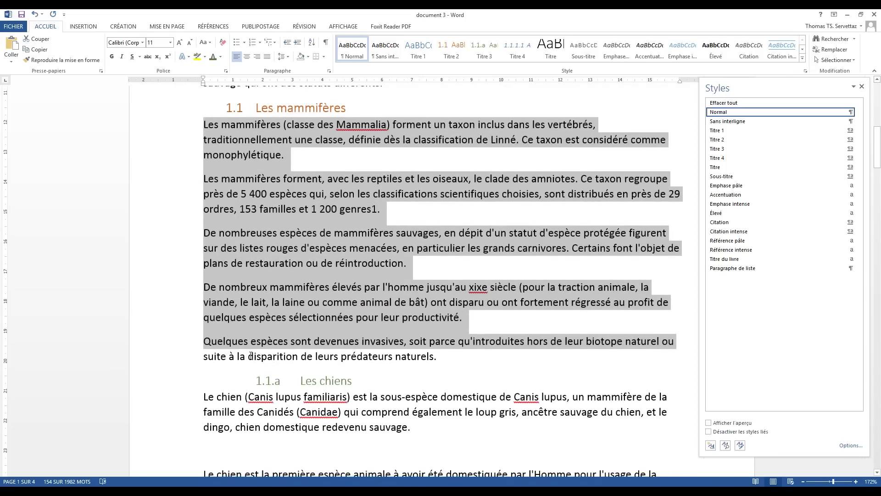
{"action": "scroll", "coordinate": [252, 396], "scroll_direction": "down", "scroll_amount": 2}
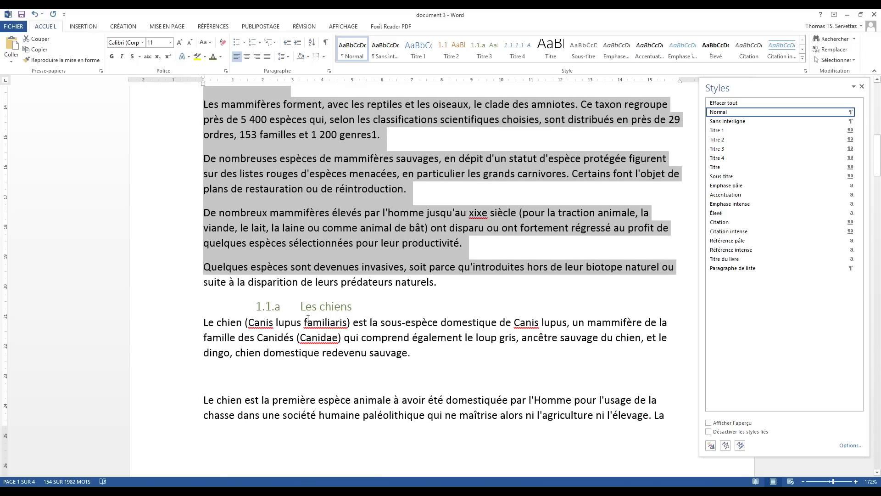
{"action": "scroll", "coordinate": [487, 319], "scroll_direction": "up", "scroll_amount": 10}
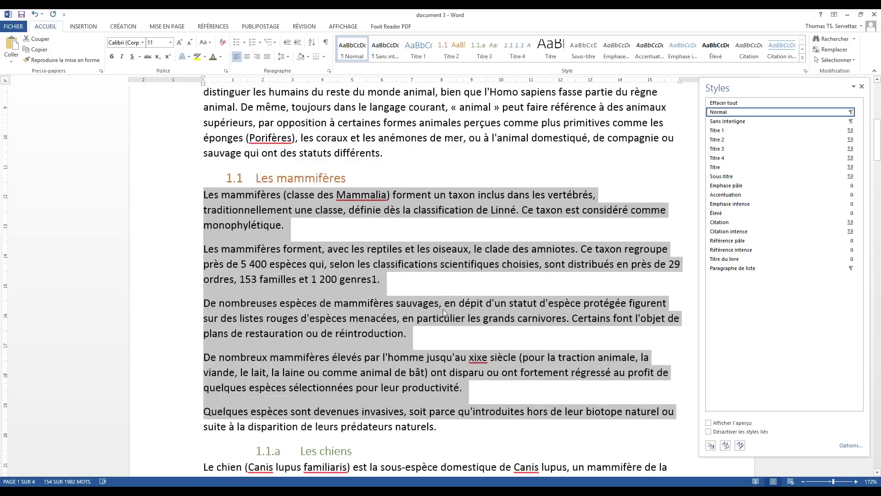
{"action": "left_click", "coordinate": [388, 263]}
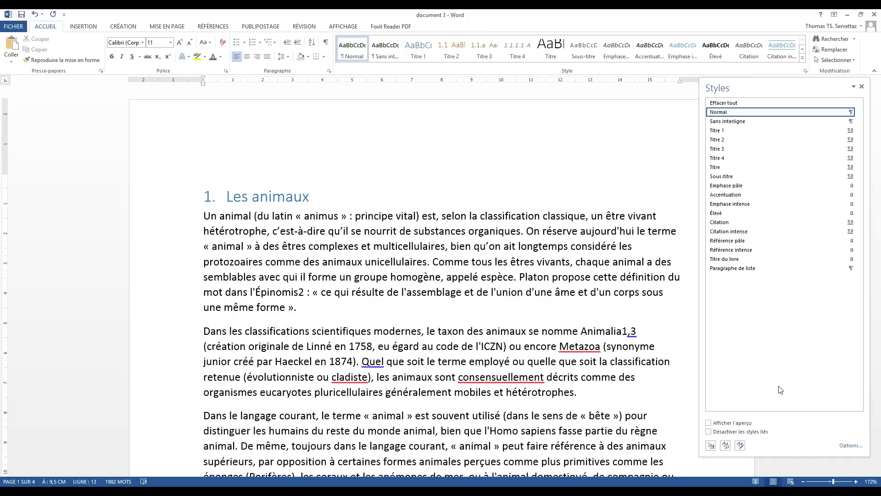
{"action": "left_click", "coordinate": [855, 87]}
{"action": "left_click", "coordinate": [855, 88]}
{"action": "left_click", "coordinate": [774, 300]}
{"action": "left_click", "coordinate": [711, 447]}
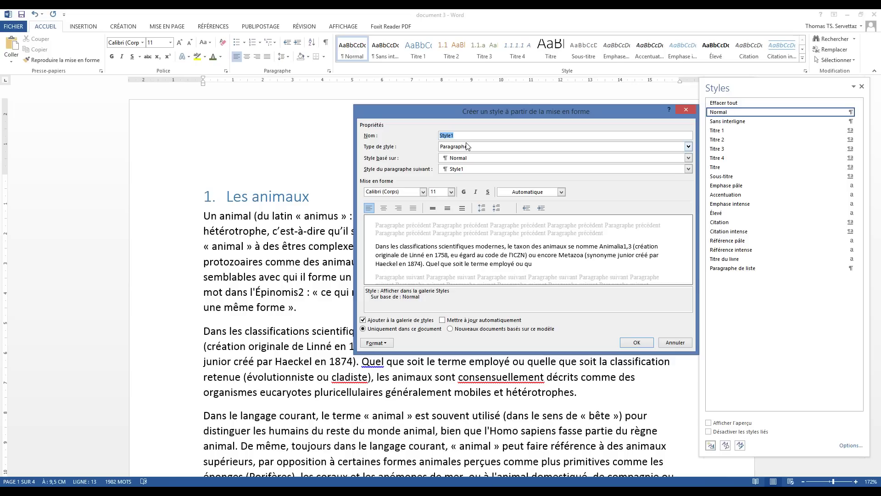
{"action": "type", "text": "texte sous titre 1"}
{"action": "left_click", "coordinate": [665, 342]}
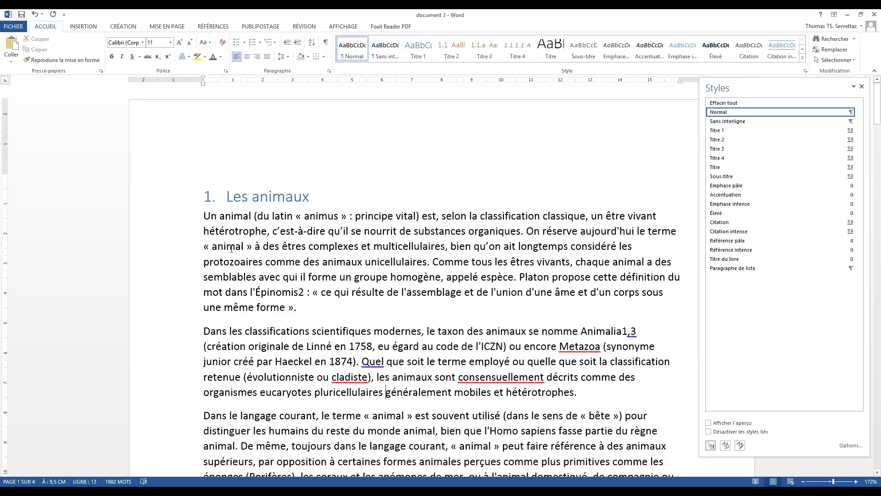
{"action": "left_click", "coordinate": [262, 248]}
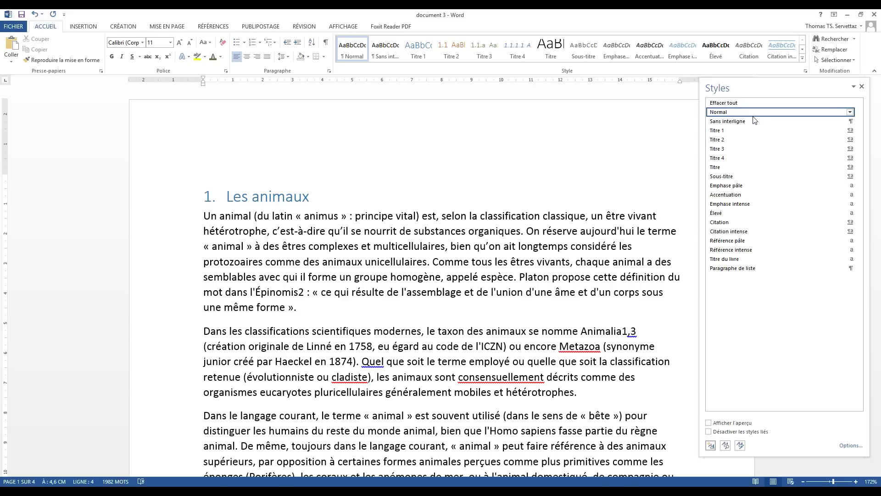
{"action": "left_click", "coordinate": [711, 445]}
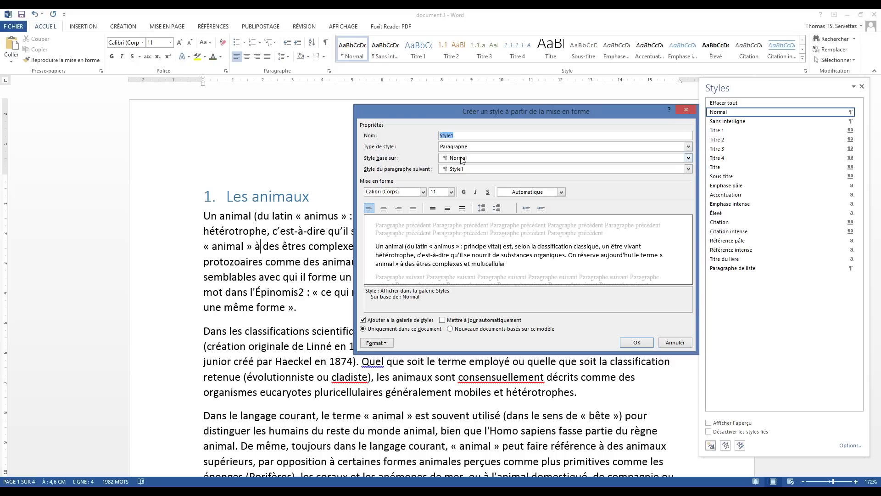
{"action": "left_click", "coordinate": [675, 342]}
{"action": "key", "text": "Up"}
{"action": "key", "text": "Up"}
{"action": "key", "text": "Up"}
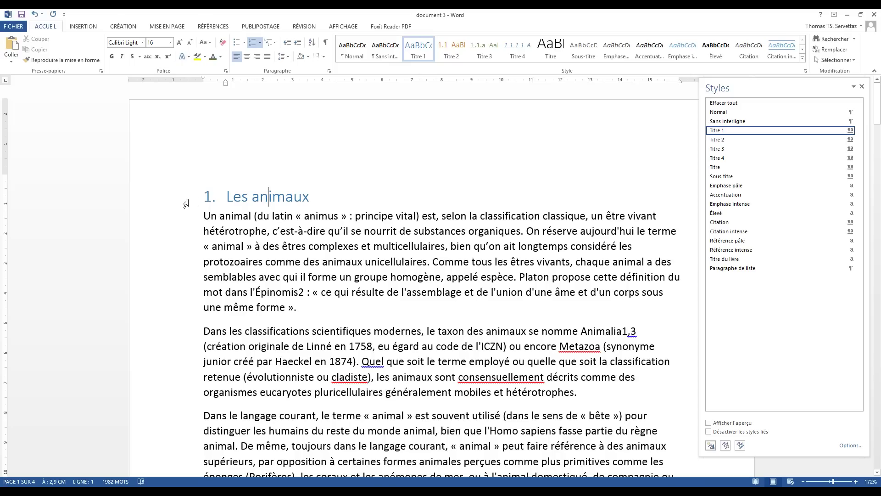
{"action": "left_click", "coordinate": [710, 446]}
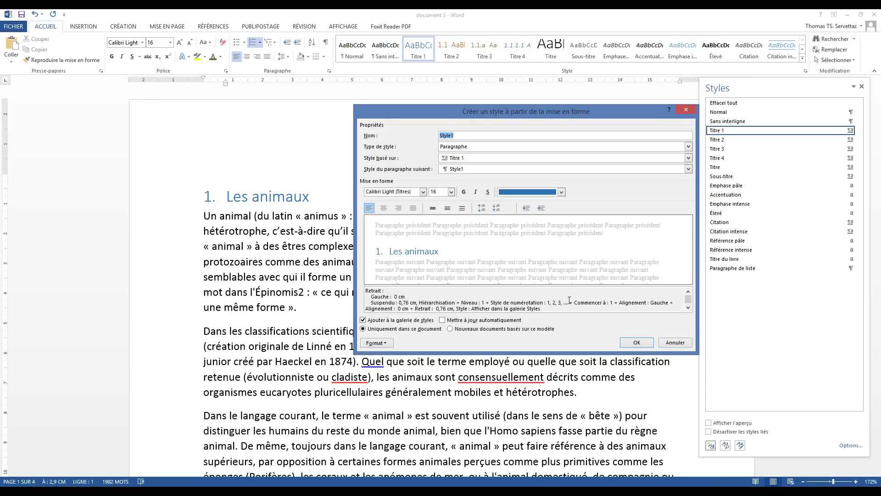
{"action": "left_click", "coordinate": [675, 342]}
Step: Create a paragraph style named "Texte sous titre 1", based on Normal, from the first paragraph under "Les animaux"
{"action": "left_click", "coordinate": [260, 233]}
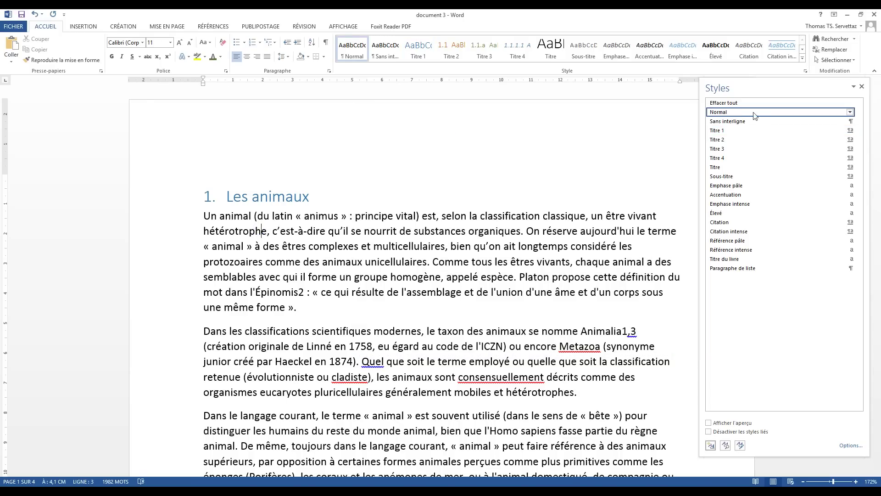
{"action": "left_click", "coordinate": [711, 446]}
{"action": "type", "text": "Texte sous titre 1"}
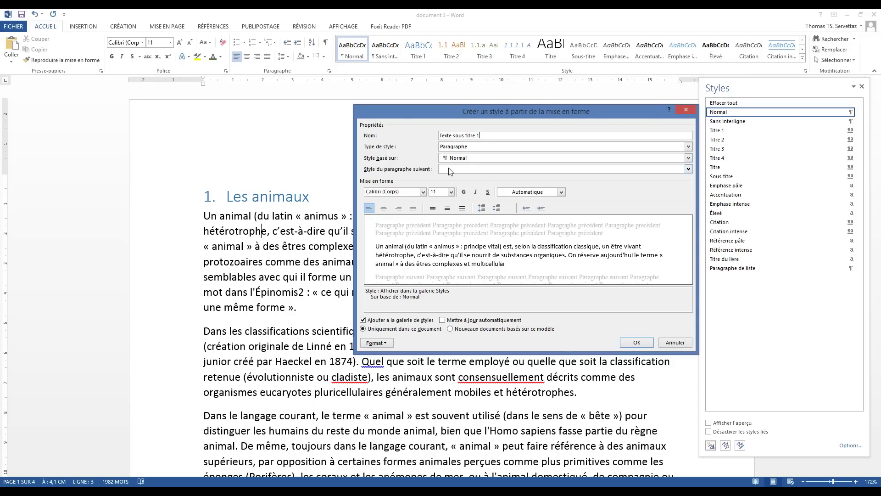
{"action": "left_click", "coordinate": [633, 342]}
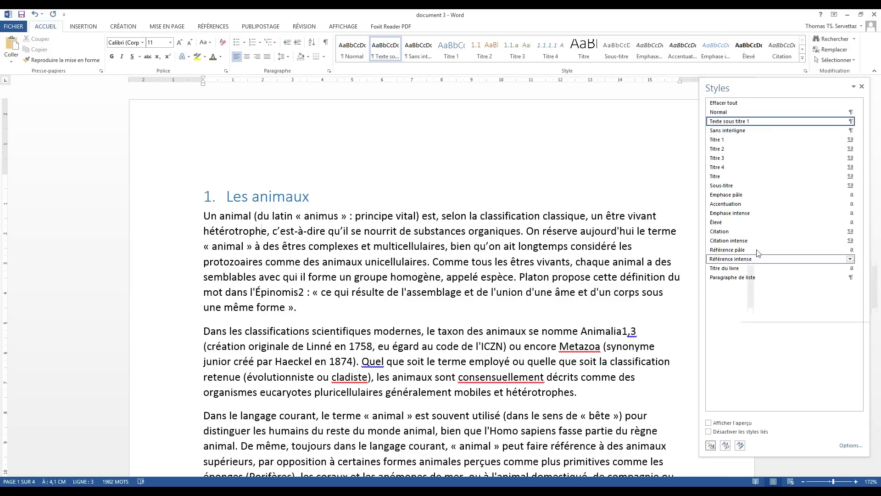
Step: Check the indentation and styles of the body paragraphs under "Les animaux" and "Les mammifères"
{"action": "scroll", "coordinate": [390, 284], "scroll_direction": "down", "scroll_amount": 2}
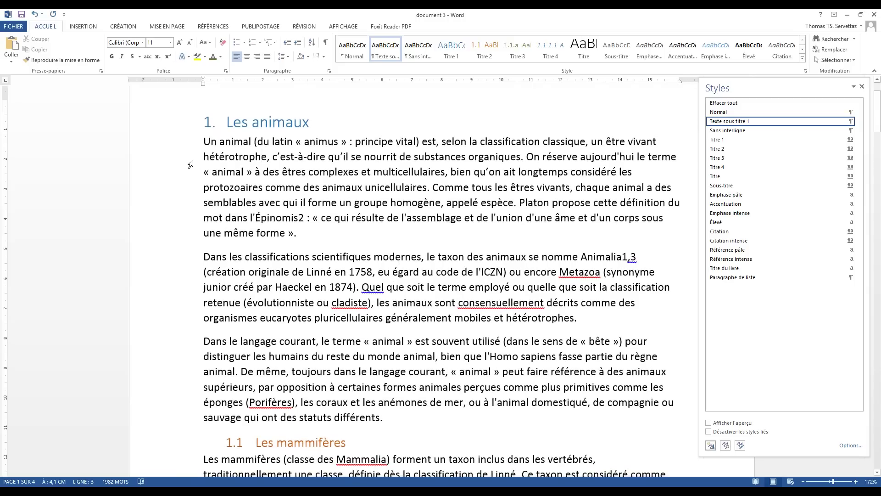
{"action": "left_click_drag", "start_coordinate": [172, 146], "coordinate": [166, 233]}
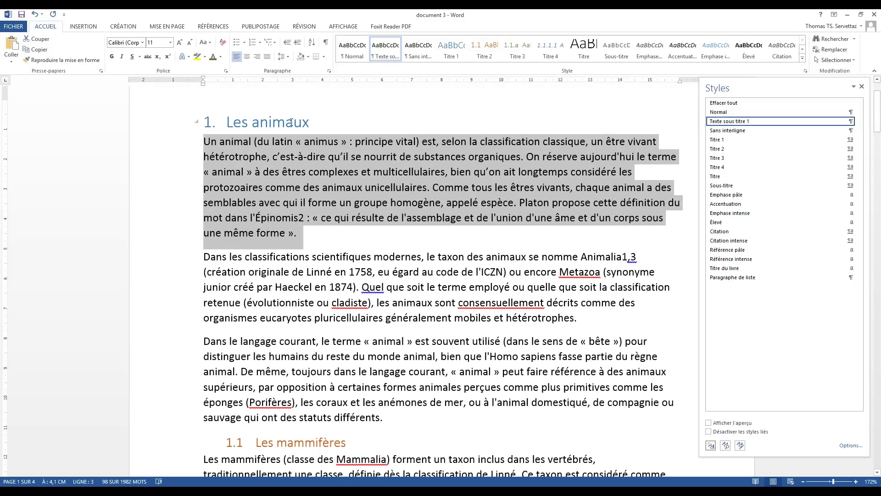
{"action": "mouse_move", "coordinate": [204, 83]}
{"action": "left_mouse_down"}
{"action": "mouse_move", "coordinate": [230, 89]}
{"action": "mouse_move", "coordinate": [203, 87]}
{"action": "left_mouse_up"}
{"action": "left_click", "coordinate": [350, 250]}
{"action": "scroll", "coordinate": [268, 217], "scroll_direction": "down", "scroll_amount": 6}
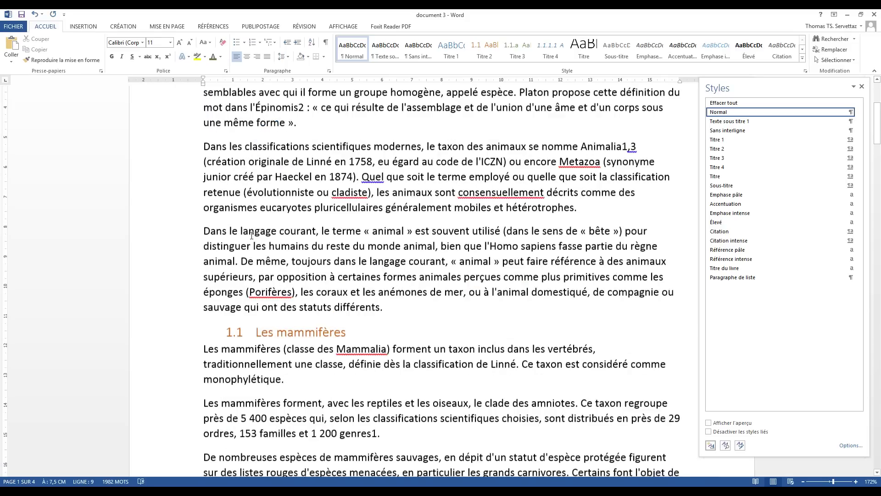
{"action": "scroll", "coordinate": [479, 195], "scroll_direction": "up", "scroll_amount": 4}
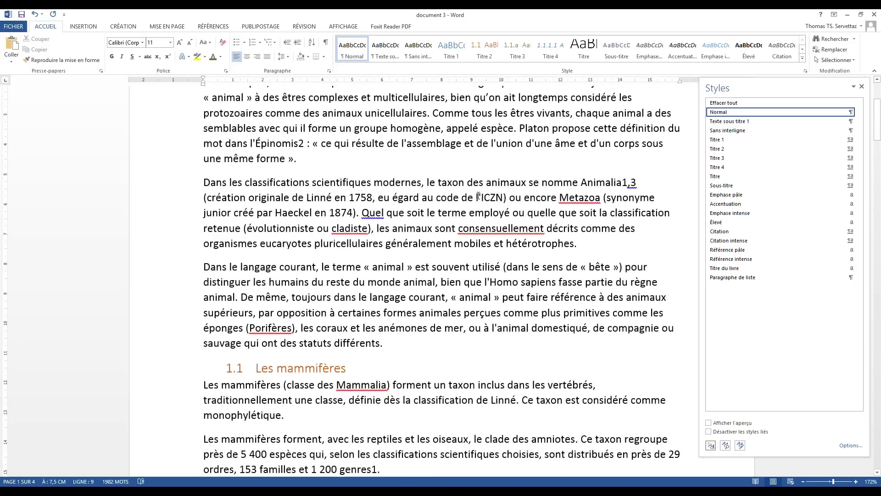
{"action": "left_click", "coordinate": [348, 289]}
{"action": "scroll", "coordinate": [348, 288], "scroll_direction": "down", "scroll_amount": 1}
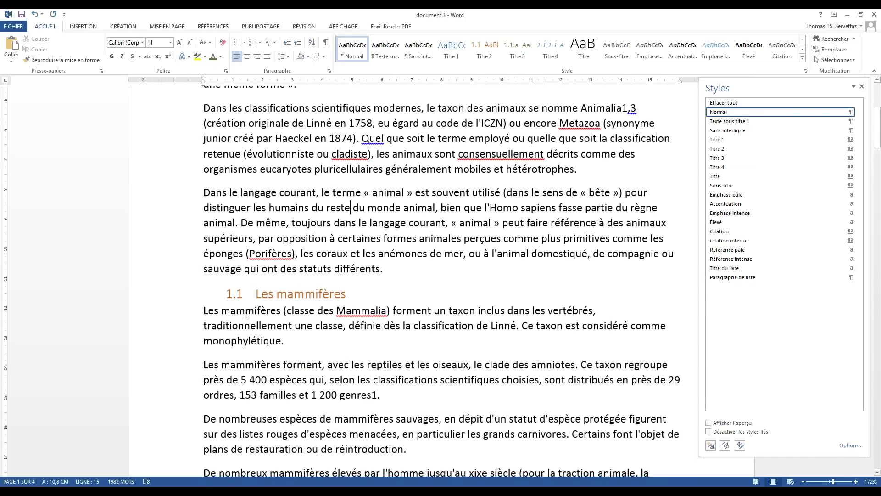
Step: Create a paragraph style named "Texte sous titre 2", based on Normal, from the third paragraph under "Les animaux"
{"action": "scroll", "coordinate": [357, 285], "scroll_direction": "up", "scroll_amount": 2}
{"action": "scroll", "coordinate": [356, 284], "scroll_direction": "up", "scroll_amount": 2}
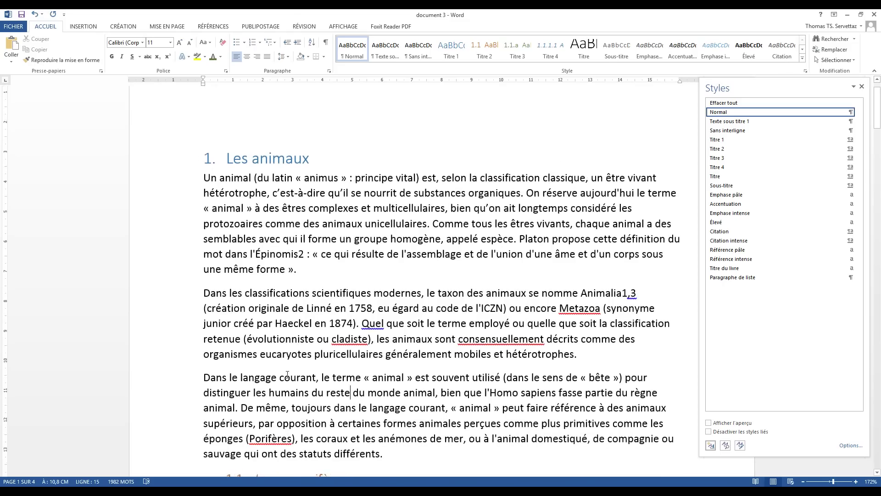
{"action": "scroll", "coordinate": [193, 295], "scroll_direction": "down", "scroll_amount": 4}
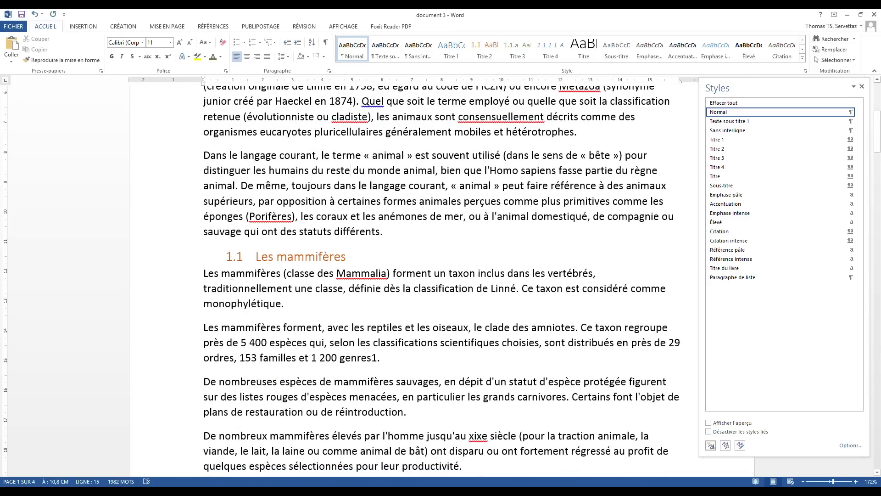
{"action": "left_click", "coordinate": [289, 171]}
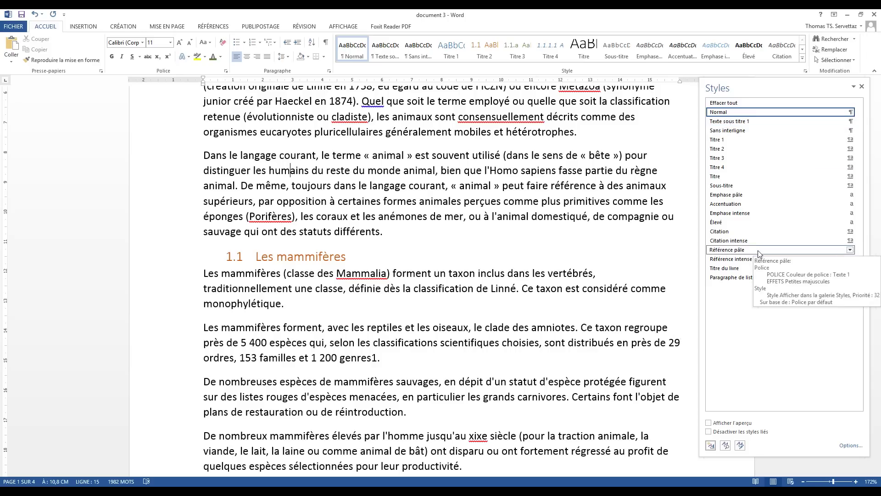
{"action": "left_click", "coordinate": [711, 445]}
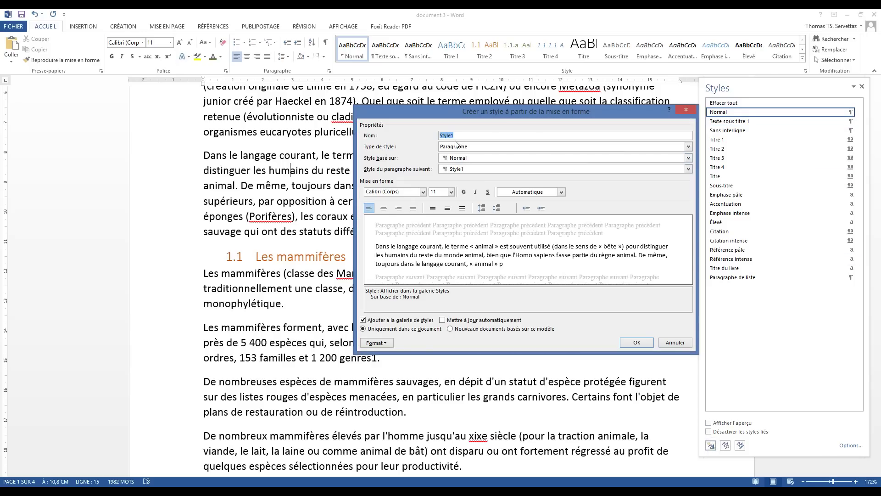
{"action": "type", "text": "TExte sous titre 2"}
{"action": "left_click", "coordinate": [641, 343]}
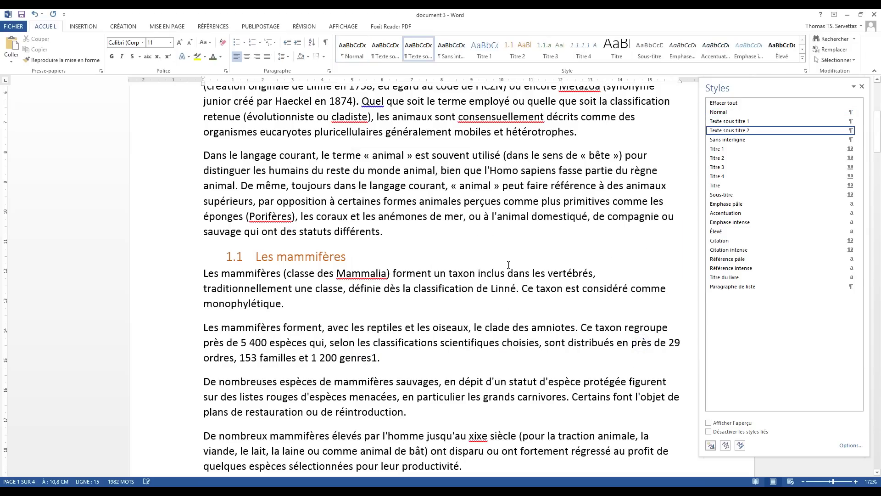
Step: Apply the "Texte sous titre 2" style to all body paragraphs under "Les mammifères"
{"action": "scroll", "coordinate": [376, 251], "scroll_direction": "down", "scroll_amount": 2}
{"action": "left_click_drag", "start_coordinate": [192, 164], "coordinate": [172, 389]}
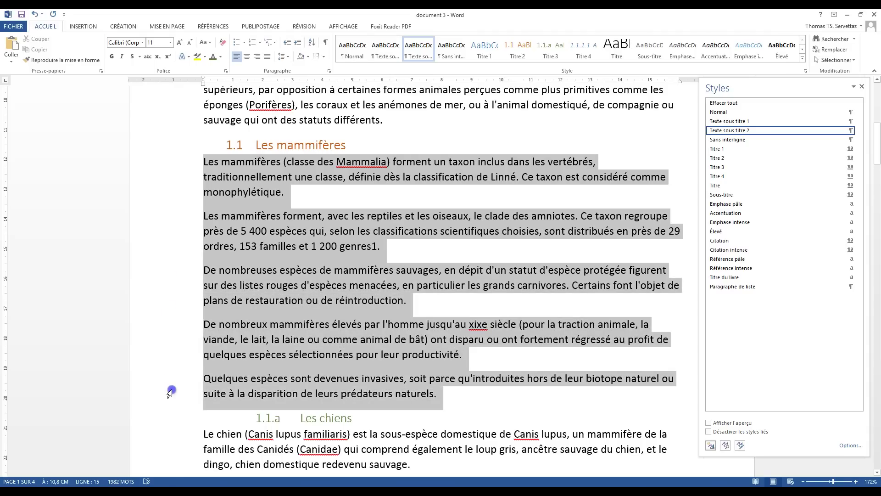
{"action": "left_click", "coordinate": [749, 131]}
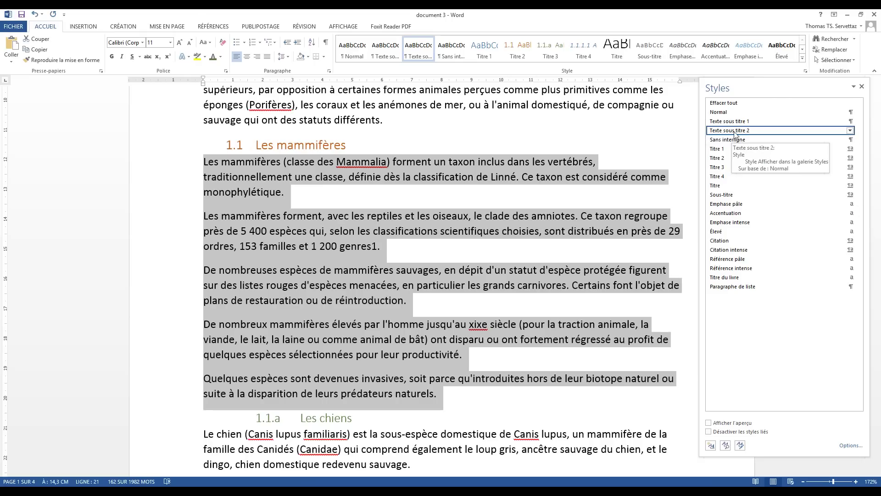
{"action": "left_click", "coordinate": [444, 199]}
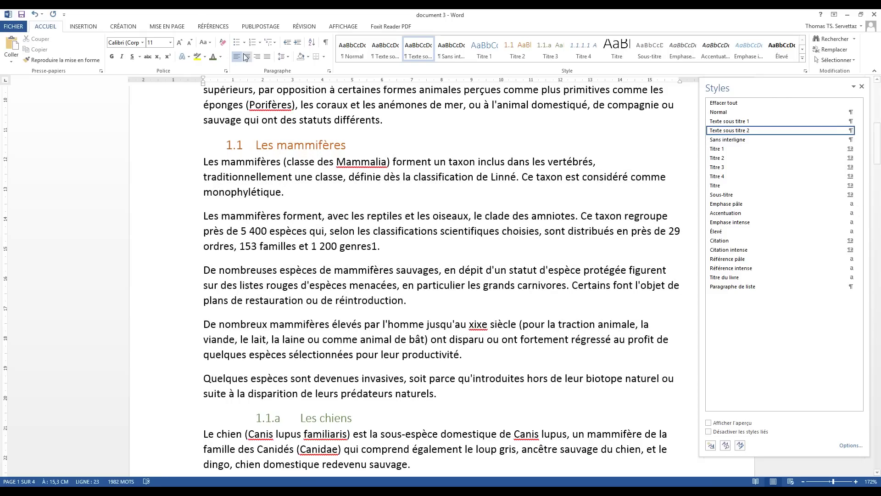
Step: Indent the first paragraph under "Les mammifères" by 0,75 cm and update the "Texte sous titre 2" style to match it
{"action": "left_click_drag", "start_coordinate": [165, 172], "coordinate": [170, 193]}
{"action": "left_click_drag", "start_coordinate": [204, 84], "coordinate": [227, 87]}
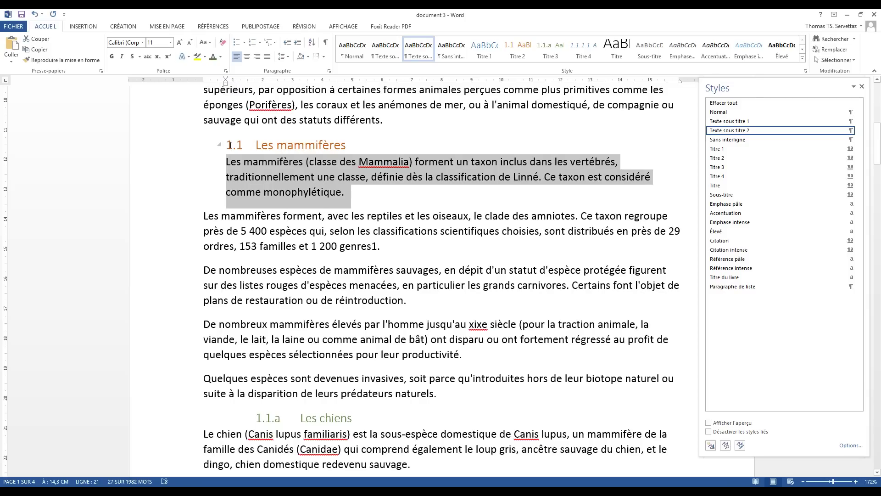
{"action": "right_click", "coordinate": [738, 132]}
{"action": "left_click", "coordinate": [743, 142]}
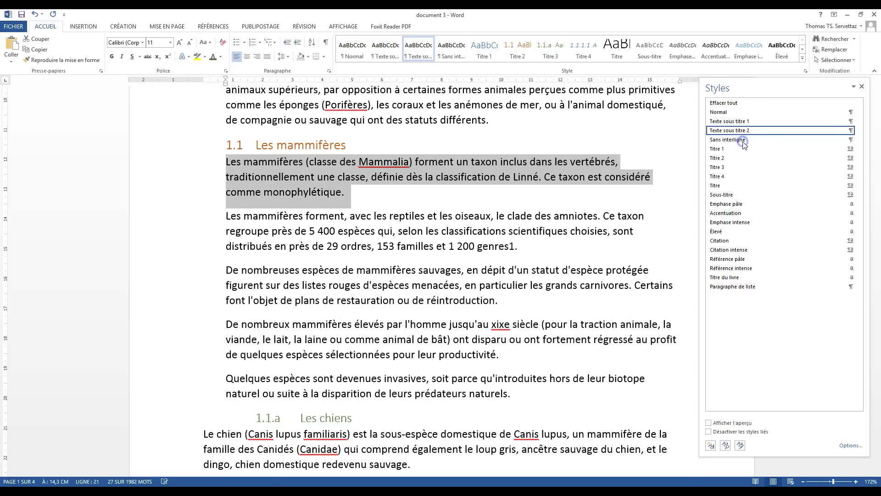
Step: Show the formatting marks and apply the "Texte sous titre 1" style to the body paragraphs under "Les animaux"
{"action": "scroll", "coordinate": [384, 218], "scroll_direction": "up", "scroll_amount": 5}
{"action": "scroll", "coordinate": [383, 218], "scroll_direction": "up", "scroll_amount": 1}
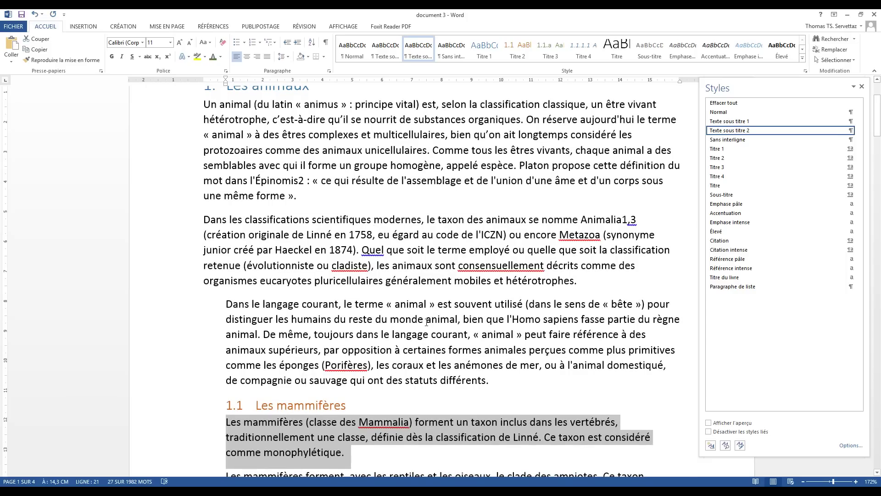
{"action": "left_click", "coordinate": [325, 42]}
{"action": "scroll", "coordinate": [337, 259], "scroll_direction": "down", "scroll_amount": 1}
{"action": "left_click", "coordinate": [411, 301]}
{"action": "left_click_drag", "start_coordinate": [168, 270], "coordinate": [163, 341]}
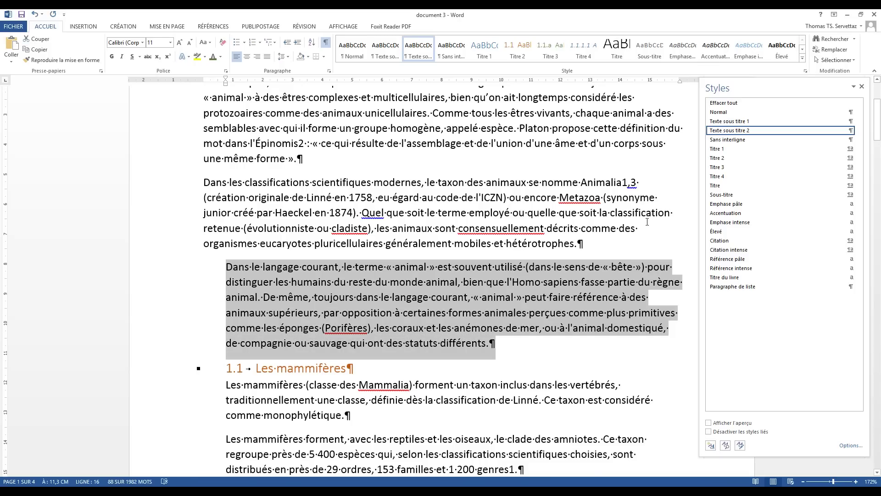
{"action": "left_click", "coordinate": [748, 121]}
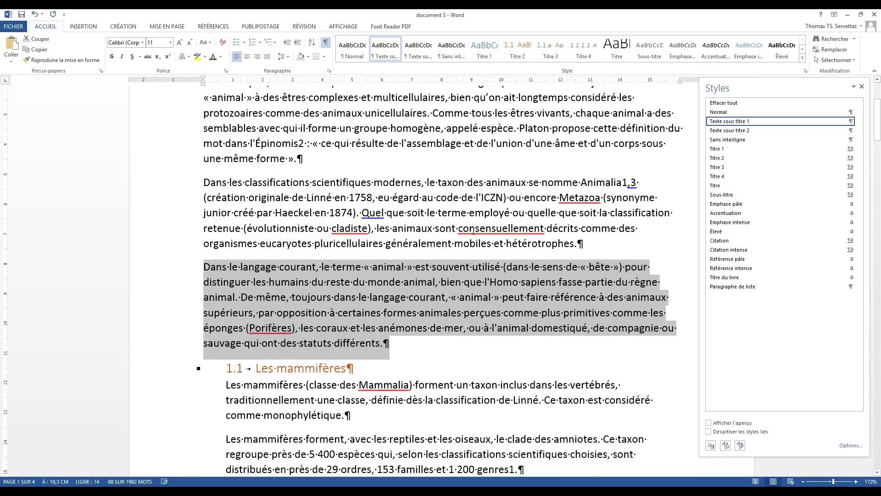
{"action": "left_click_drag", "start_coordinate": [607, 239], "coordinate": [162, 176]}
{"action": "left_click", "coordinate": [734, 121]}
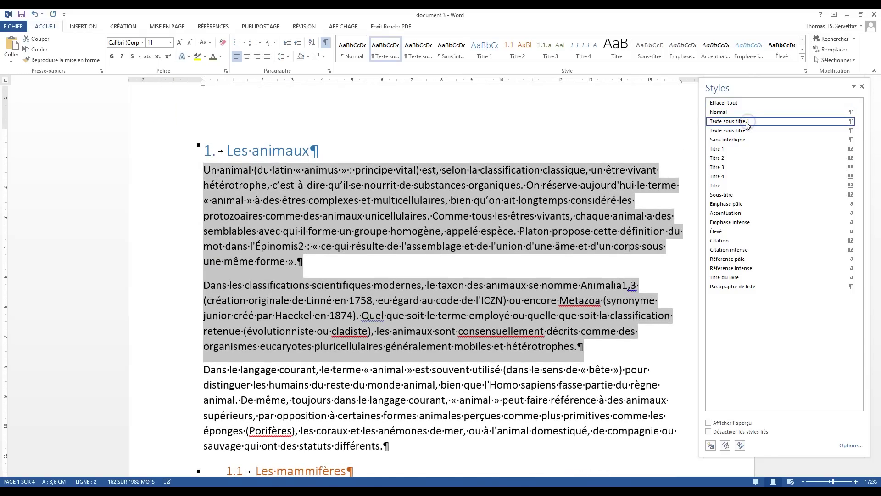
Step: Apply the "Texte sous titre 2" style to all body paragraphs under "Les reptiles"
{"action": "scroll", "coordinate": [391, 348], "scroll_direction": "down", "scroll_amount": 4}
{"action": "scroll", "coordinate": [392, 348], "scroll_direction": "down", "scroll_amount": 12}
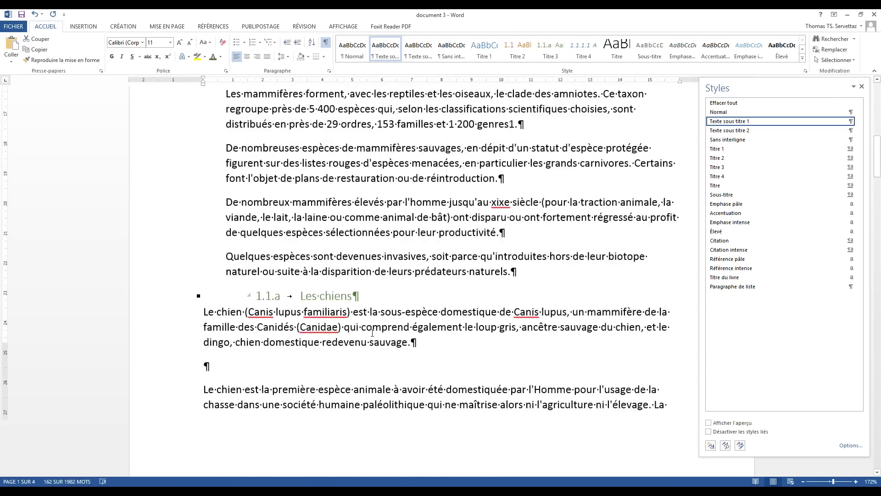
{"action": "scroll", "coordinate": [372, 331], "scroll_direction": "down", "scroll_amount": 15}
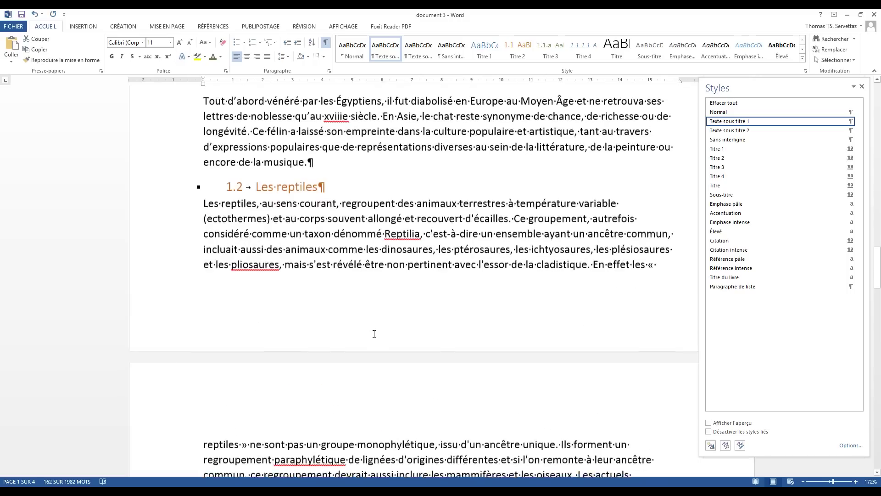
{"action": "double_click", "coordinate": [174, 210]}
{"action": "left_click", "coordinate": [169, 205]}
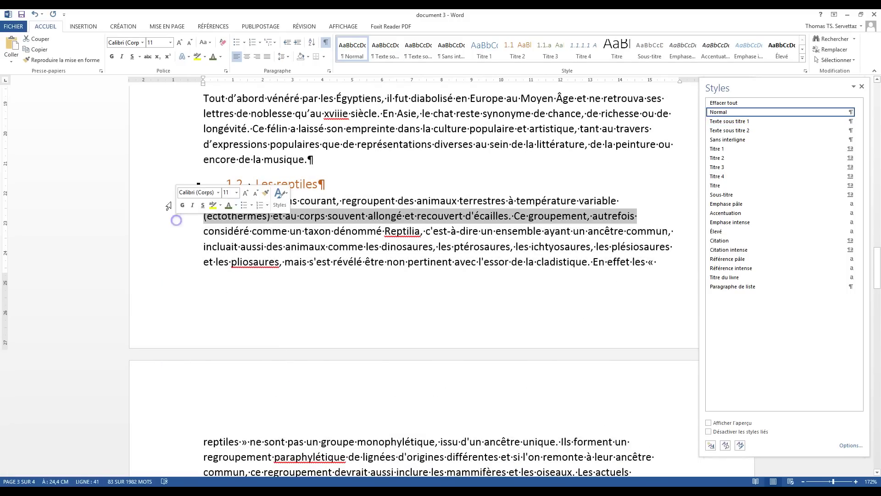
{"action": "left_click_drag", "start_coordinate": [157, 204], "coordinate": [486, 208]}
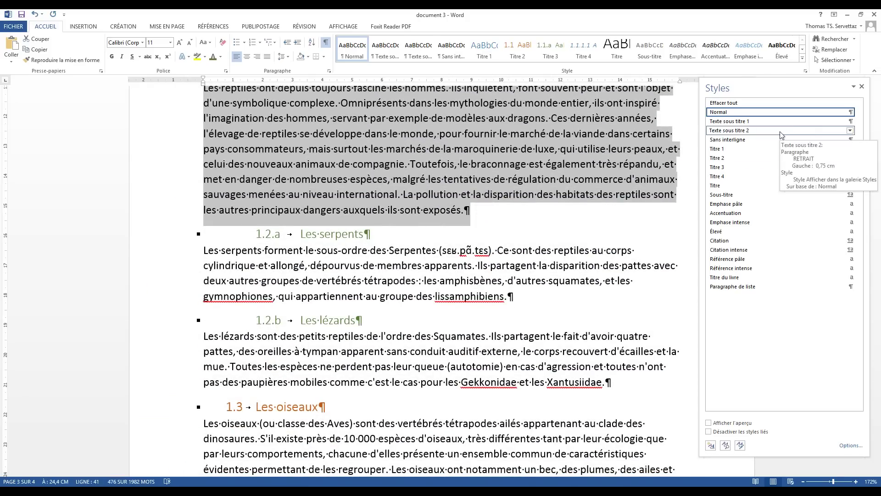
{"action": "left_click", "coordinate": [833, 131]}
Step: Apply the "Texte sous titre 2" style to all body paragraphs under "Les oiseaux", across the page break
{"action": "scroll", "coordinate": [262, 305], "scroll_direction": "down", "scroll_amount": 4}
{"action": "left_click_drag", "start_coordinate": [174, 238], "coordinate": [171, 301]}
{"action": "scroll", "coordinate": [414, 309], "scroll_direction": "down", "scroll_amount": 4}
{"action": "scroll", "coordinate": [414, 309], "scroll_direction": "down", "scroll_amount": 1}
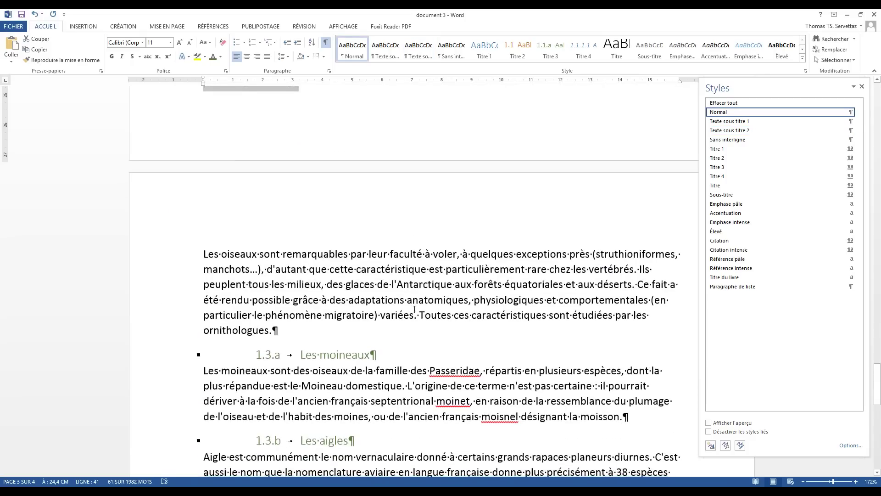
{"action": "scroll", "coordinate": [309, 285], "scroll_direction": "up", "scroll_amount": 4}
{"action": "left_click_drag", "start_coordinate": [163, 204], "coordinate": [156, 355]}
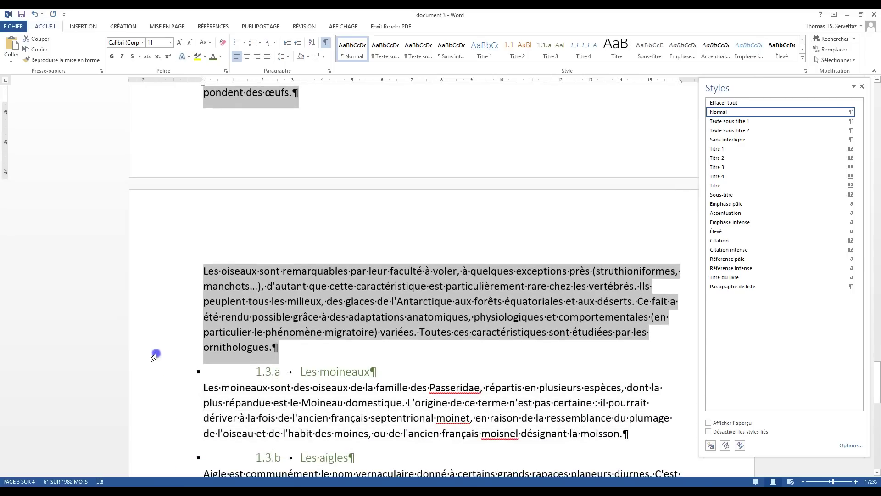
{"action": "left_click", "coordinate": [735, 130]}
Step: Create a paragraph style named "Texte sous titre 3", based on Normal, from the last paragraph under "Les chiens"
{"action": "scroll", "coordinate": [625, 176], "scroll_direction": "down", "scroll_amount": 10}
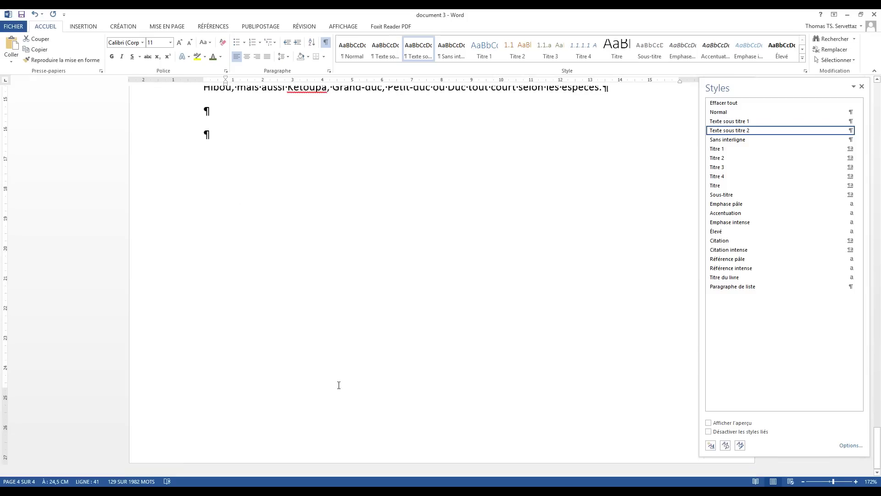
{"action": "scroll", "coordinate": [341, 377], "scroll_direction": "up", "scroll_amount": 20}
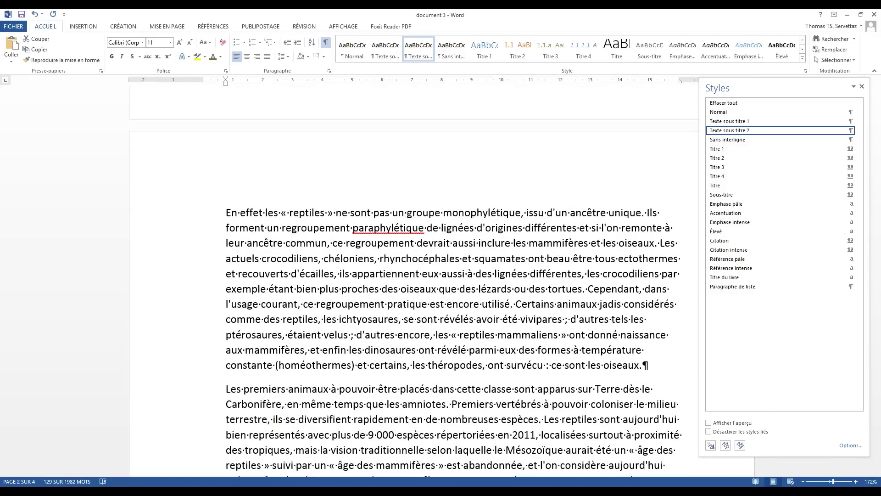
{"action": "mouse_move", "coordinate": [878, 294]}
{"action": "left_mouse_down"}
{"action": "mouse_move", "coordinate": [878, 277]}
{"action": "mouse_move", "coordinate": [877, 292]}
{"action": "left_mouse_up"}
{"action": "left_click", "coordinate": [542, 354]}
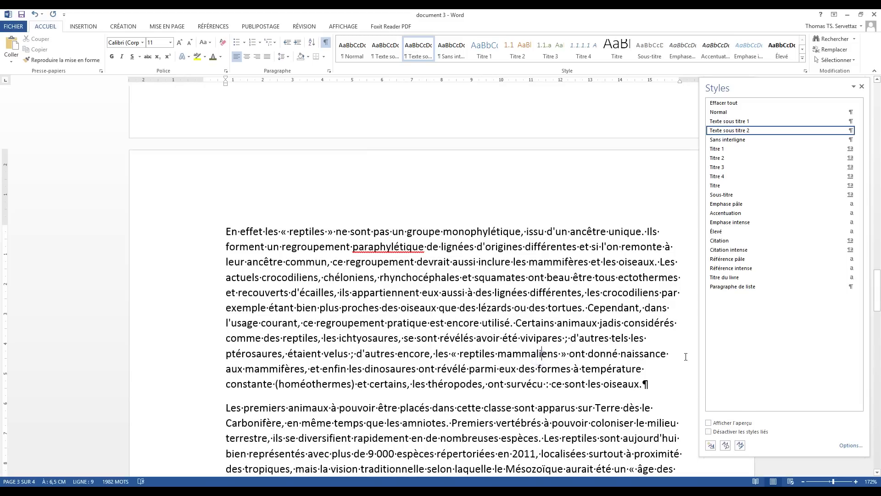
{"action": "scroll", "coordinate": [590, 429], "scroll_direction": "up", "scroll_amount": 12}
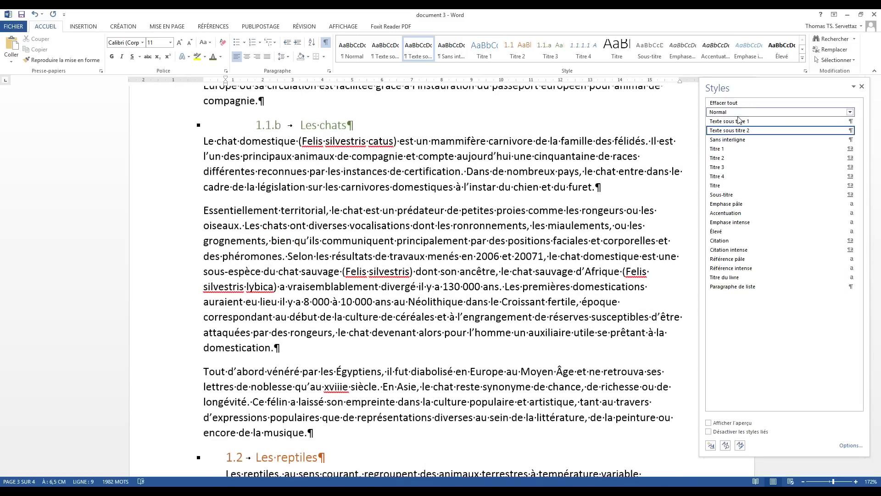
{"action": "scroll", "coordinate": [489, 234], "scroll_direction": "up", "scroll_amount": 1}
{"action": "left_click", "coordinate": [481, 279]}
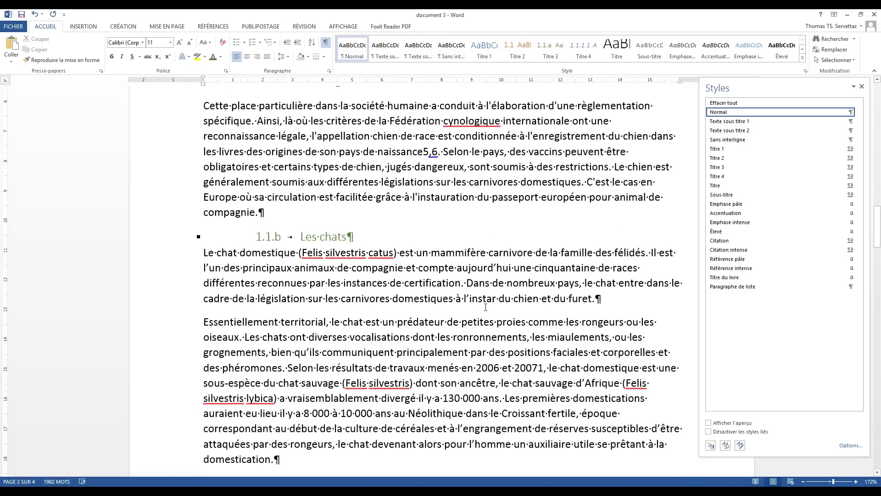
{"action": "left_click", "coordinate": [440, 186]}
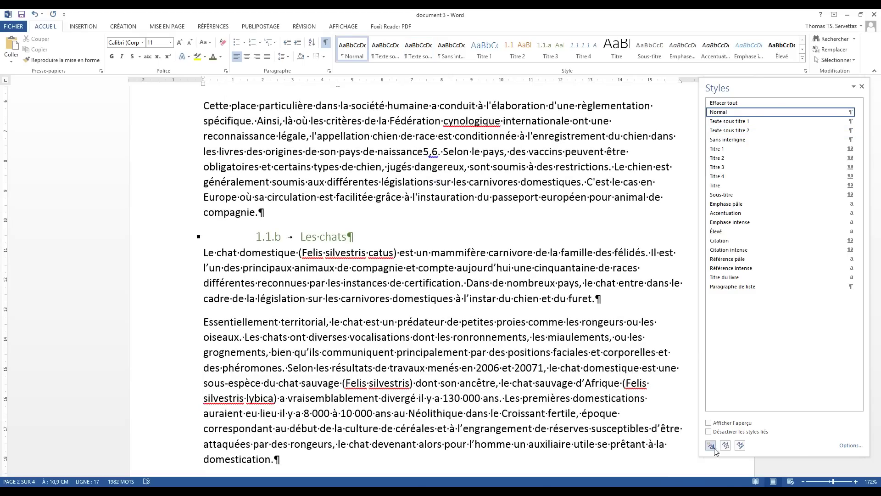
{"action": "left_click", "coordinate": [712, 447]}
{"action": "type", "text": "Te"}
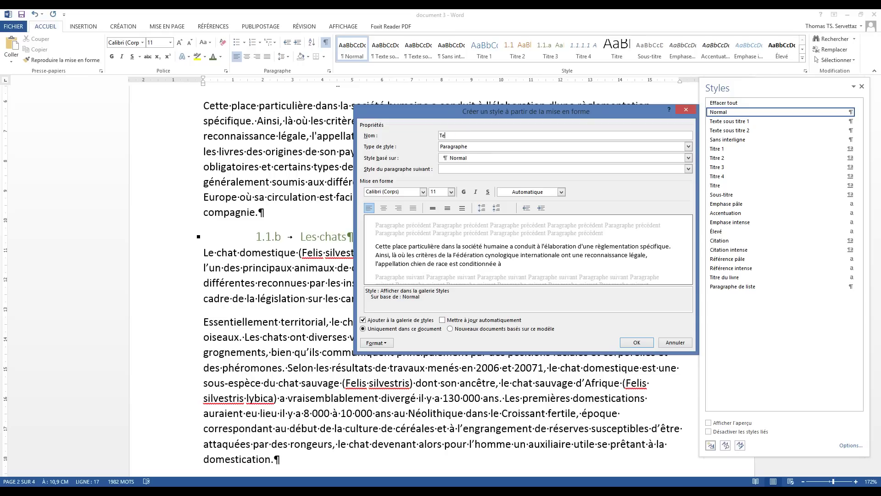
{"action": "type", "text": "xte sous titre 3"}
{"action": "left_click", "coordinate": [637, 342]}
Step: Indent the first paragraph under "Les chiens" to align with its heading number and update the "Texte sous titre 3" style to match it
{"action": "scroll", "coordinate": [650, 328], "scroll_direction": "up", "scroll_amount": 20}
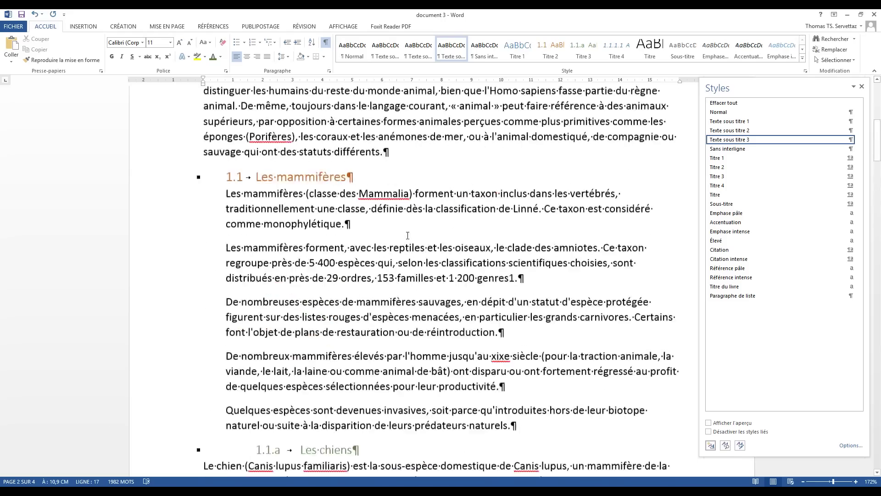
{"action": "scroll", "coordinate": [453, 260], "scroll_direction": "down", "scroll_amount": 8}
{"action": "left_click", "coordinate": [185, 266]}
{"action": "left_click_drag", "start_coordinate": [185, 265], "coordinate": [184, 283]}
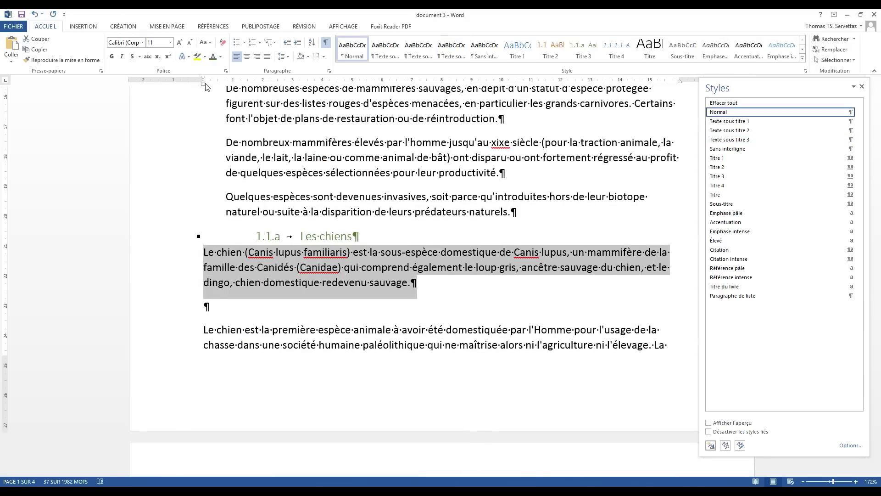
{"action": "left_click_drag", "start_coordinate": [219, 90], "coordinate": [258, 88]}
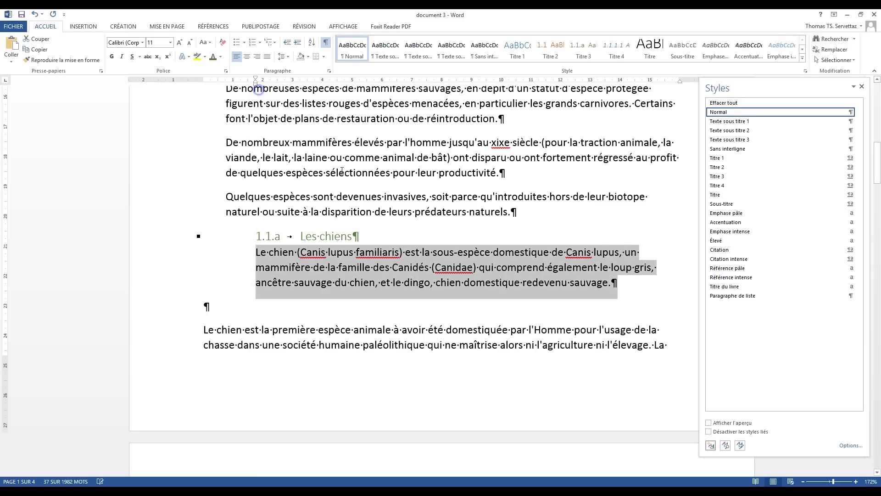
{"action": "right_click", "coordinate": [745, 137]}
{"action": "left_click", "coordinate": [765, 152]}
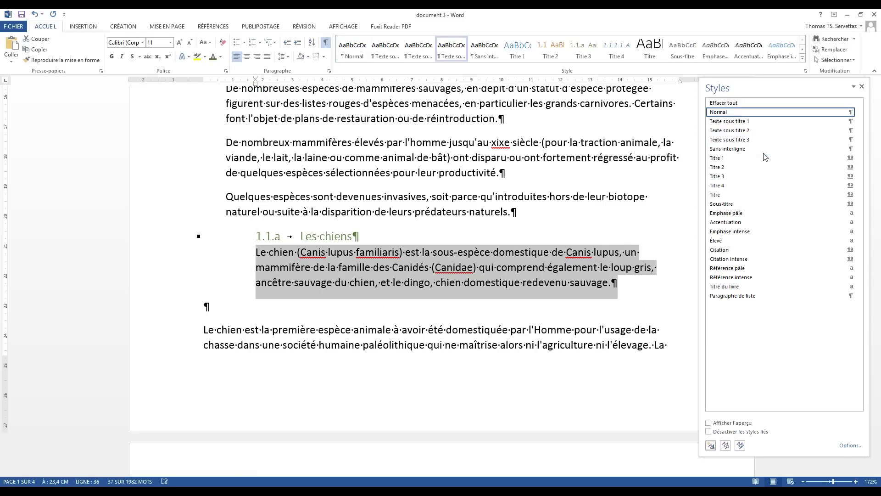
Step: Delete the empty paragraph under "Les chiens" and apply the "Texte sous titre 3" style to the section's remaining body paragraphs
{"action": "left_click", "coordinate": [195, 309]}
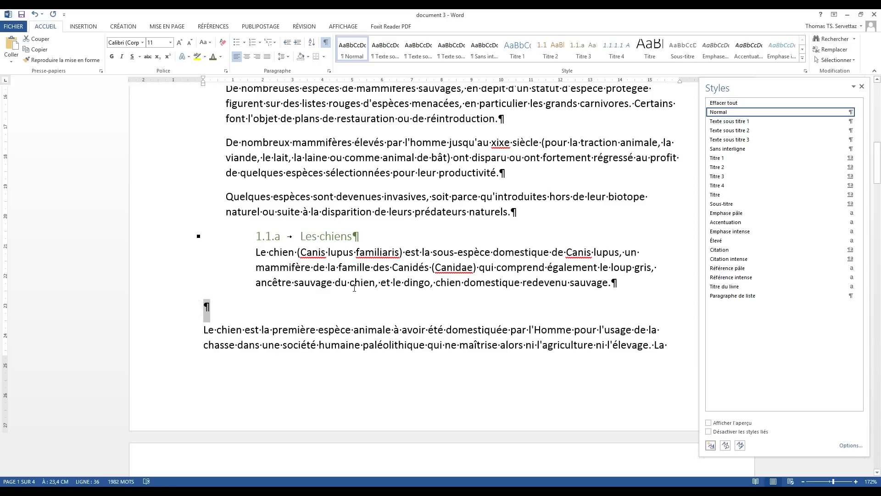
{"action": "key", "text": "Delete"}
{"action": "left_click_drag", "start_coordinate": [178, 308], "coordinate": [169, 343]}
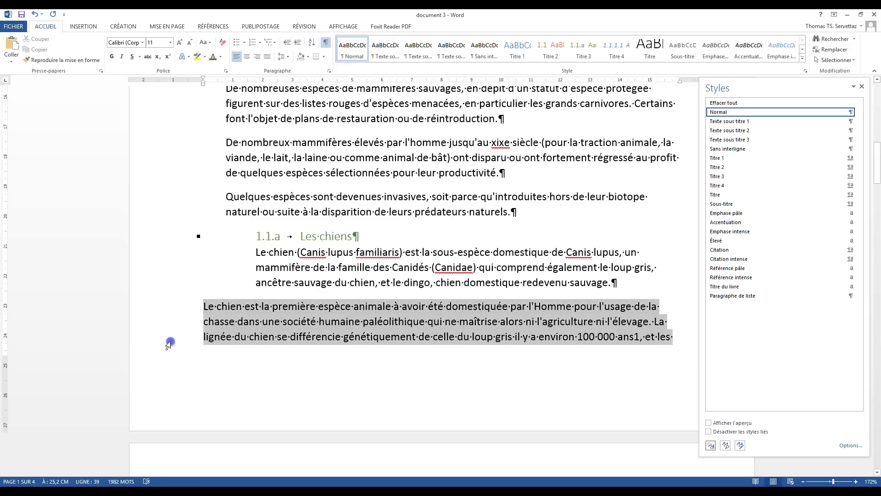
{"action": "scroll", "coordinate": [189, 220], "scroll_direction": "down", "scroll_amount": 4}
{"action": "left_click_drag", "start_coordinate": [170, 113], "coordinate": [164, 229]}
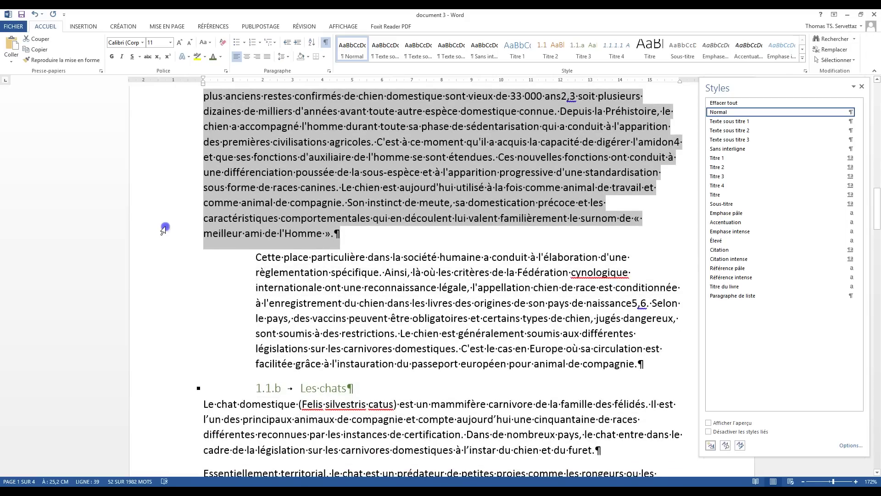
{"action": "left_click_drag", "start_coordinate": [161, 253], "coordinate": [150, 363]}
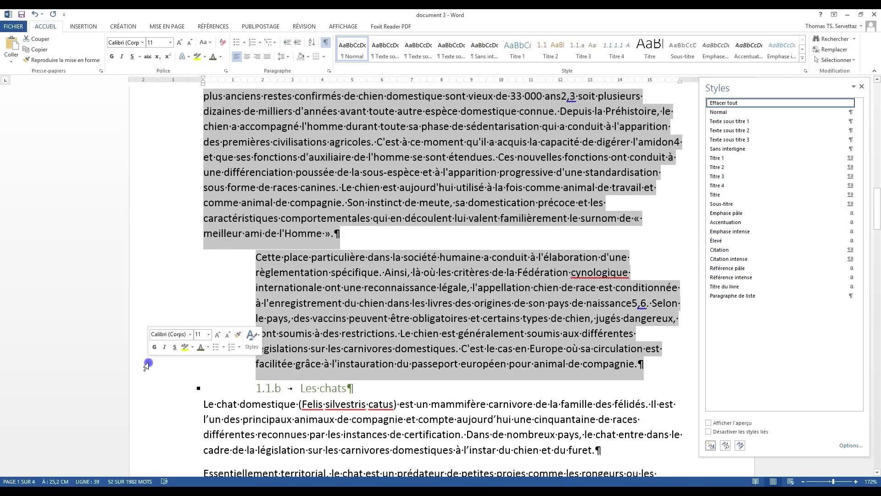
{"action": "left_click", "coordinate": [761, 140]}
Step: Apply the "Texte sous titre 3" style to all three body paragraphs under "Les chats"
{"action": "scroll", "coordinate": [177, 194], "scroll_direction": "down", "scroll_amount": 5}
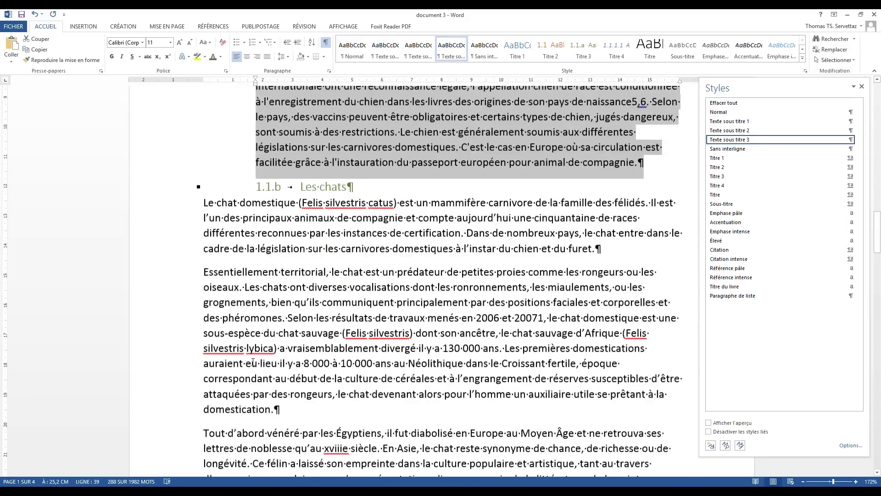
{"action": "left_click", "coordinate": [177, 159]}
{"action": "left_click_drag", "start_coordinate": [176, 159], "coordinate": [166, 449]}
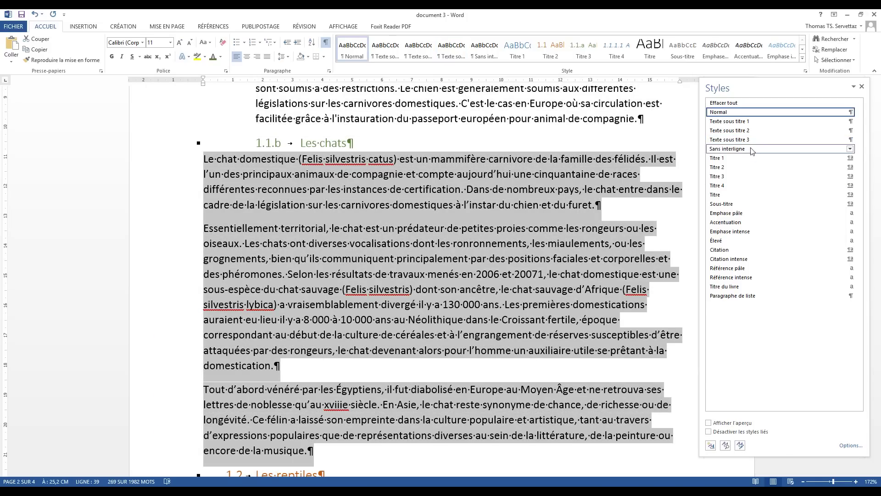
{"action": "left_click", "coordinate": [730, 140]}
Step: Apply the "Texte sous titre 3" style to the body paragraphs under "Les serpents" and "Les lézards"
{"action": "scroll", "coordinate": [394, 263], "scroll_direction": "down", "scroll_amount": 4}
{"action": "scroll", "coordinate": [394, 263], "scroll_direction": "down", "scroll_amount": 15}
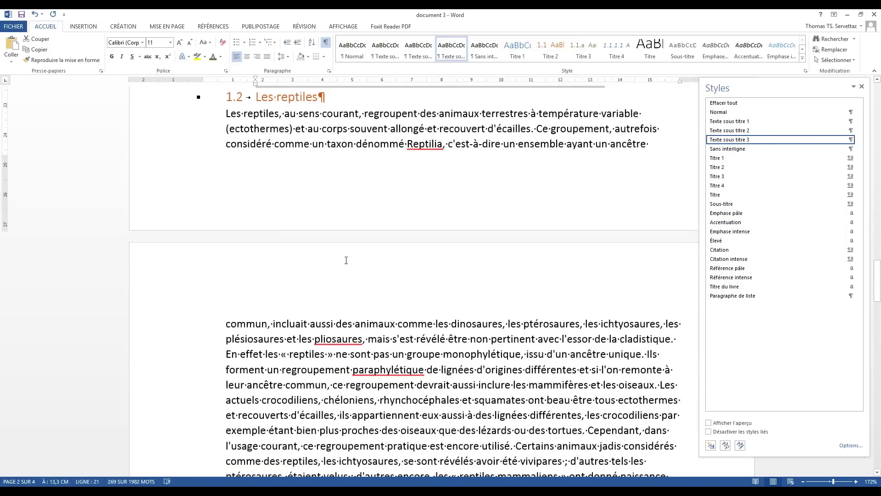
{"action": "scroll", "coordinate": [322, 275], "scroll_direction": "down", "scroll_amount": 5}
{"action": "scroll", "coordinate": [322, 275], "scroll_direction": "up", "scroll_amount": 3}
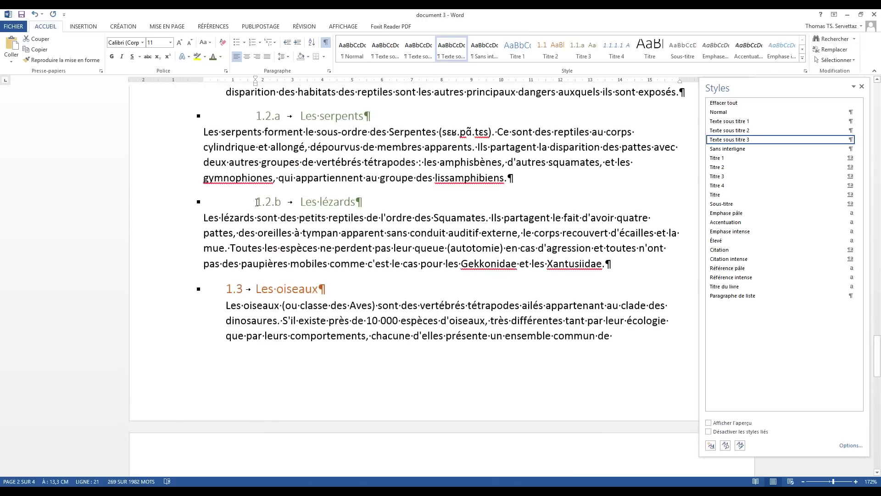
{"action": "left_click_drag", "start_coordinate": [166, 147], "coordinate": [160, 183]}
{"action": "double_click", "coordinate": [160, 182]}
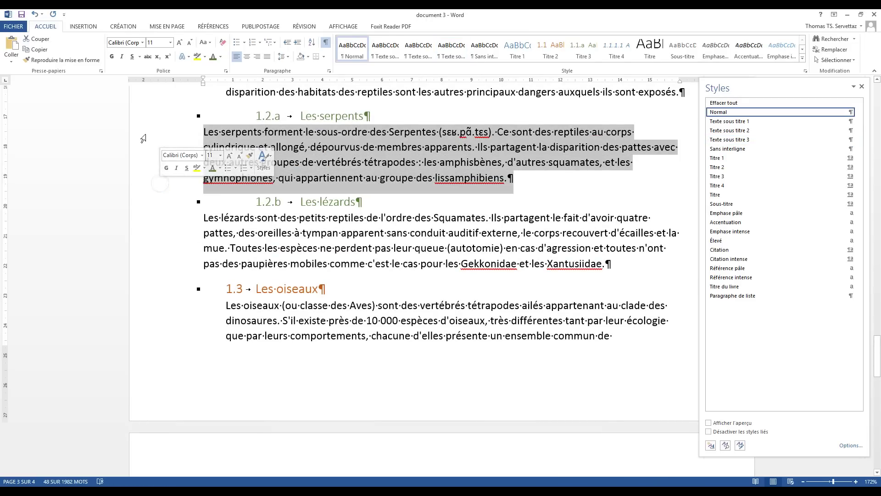
{"action": "left_click_drag", "start_coordinate": [170, 222], "coordinate": [170, 271]}
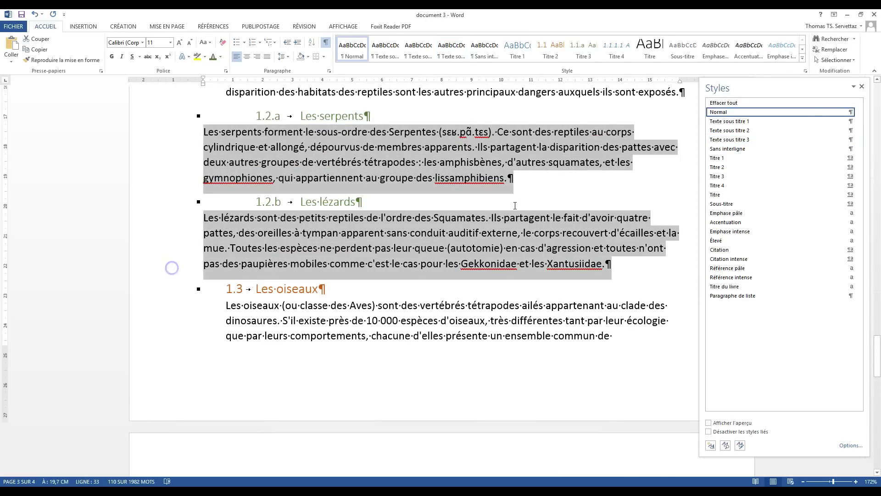
{"action": "left_click", "coordinate": [743, 140]}
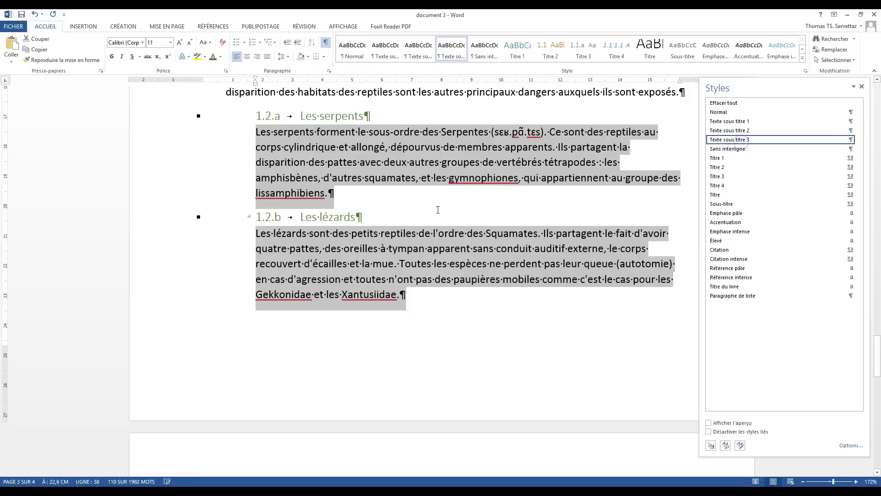
Step: Apply the "Texte sous titre 3" style to the body paragraphs under "Les moineaux", "Les aigles" and "Les hiboux", including the final paragraph
{"action": "scroll", "coordinate": [438, 209], "scroll_direction": "down", "scroll_amount": 12}
{"action": "left_click", "coordinate": [153, 193]}
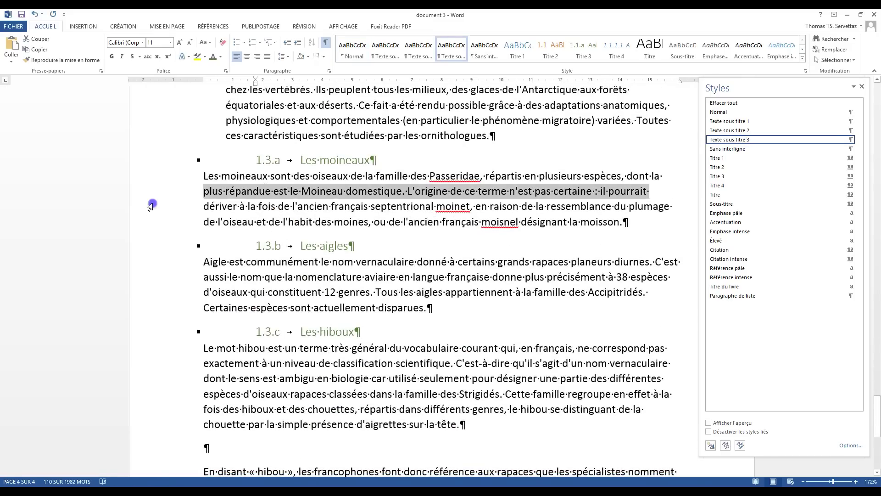
{"action": "left_click_drag", "start_coordinate": [151, 205], "coordinate": [152, 177]}
{"action": "left_click_drag", "start_coordinate": [156, 228], "coordinate": [164, 308]}
{"action": "left_click_drag", "start_coordinate": [151, 339], "coordinate": [146, 422]}
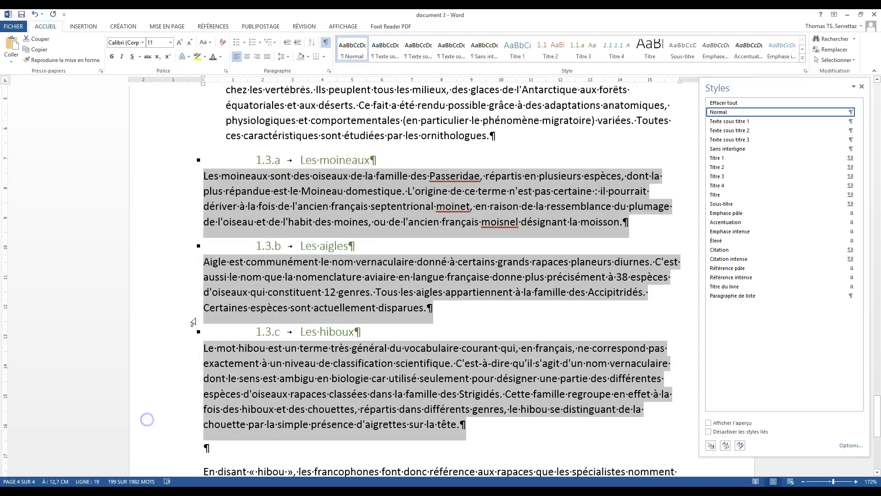
{"action": "scroll", "coordinate": [193, 323], "scroll_direction": "down", "scroll_amount": 3}
{"action": "scroll", "coordinate": [202, 316], "scroll_direction": "down", "scroll_amount": 5}
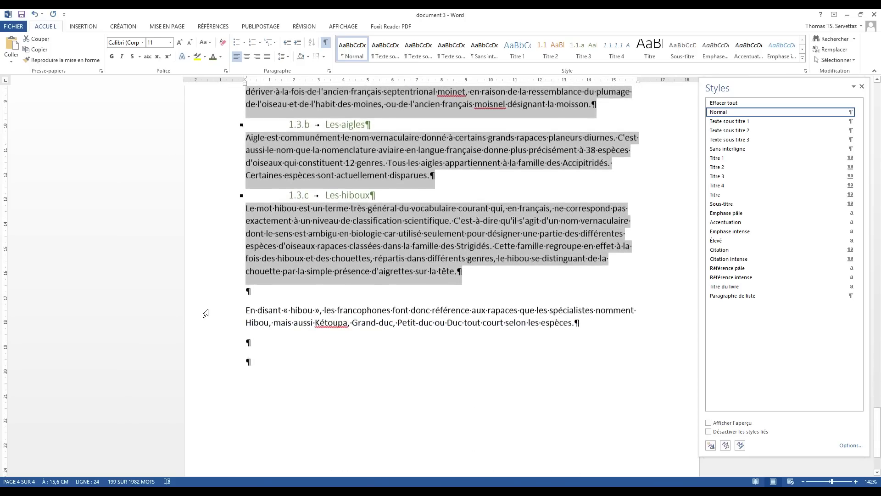
{"action": "left_click_drag", "start_coordinate": [217, 312], "coordinate": [216, 327]}
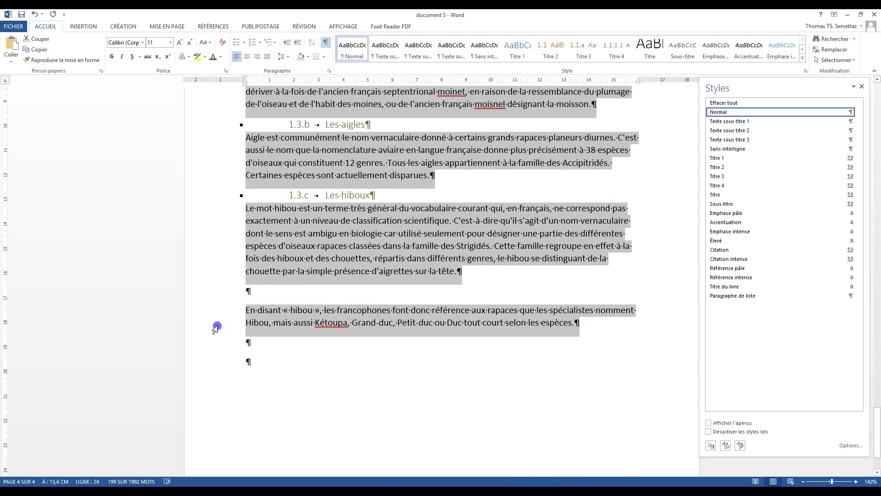
{"action": "left_click", "coordinate": [749, 141]}
Step: Delete the empty paragraph between the two "Les hiboux" paragraphs and the two empty paragraphs ending the document
{"action": "left_click", "coordinate": [267, 329]}
{"action": "key", "text": "Delete"}
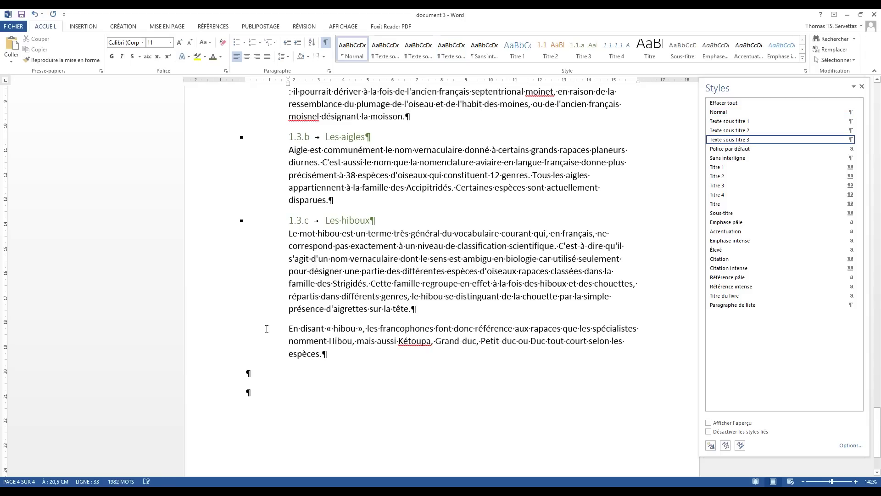
{"action": "left_click", "coordinate": [218, 373]}
{"action": "key", "text": "BackSpace"}
{"action": "key", "text": "BackSpace"}
Step: Review the whole document, checking the numbering and indentation of the headings and their body text at each level
{"action": "scroll", "coordinate": [299, 423], "scroll_direction": "down", "scroll_amount": 2}
{"action": "scroll", "coordinate": [299, 423], "scroll_direction": "up", "scroll_amount": 15}
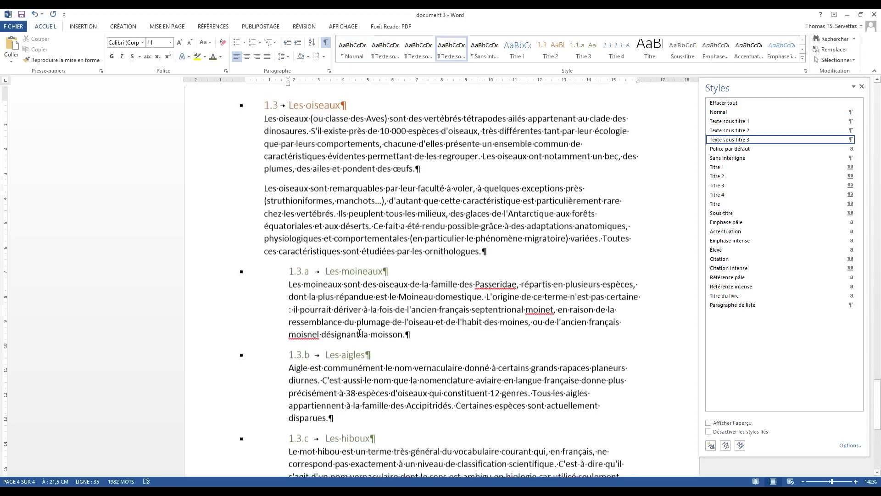
{"action": "scroll", "coordinate": [359, 332], "scroll_direction": "up", "scroll_amount": 12}
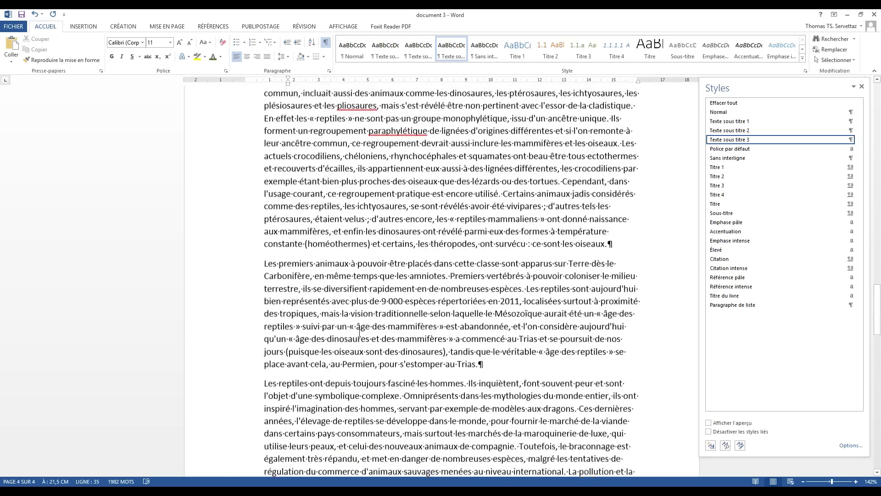
{"action": "scroll", "coordinate": [359, 332], "scroll_direction": "up", "scroll_amount": 15}
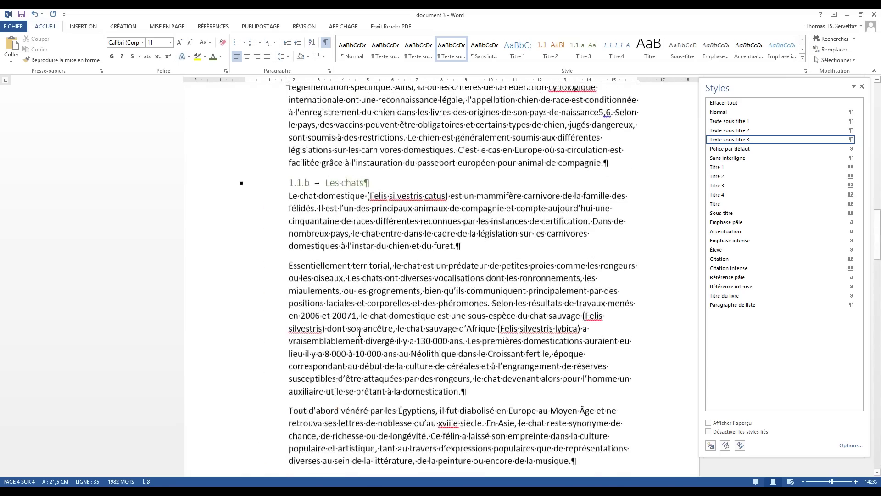
{"action": "scroll", "coordinate": [360, 332], "scroll_direction": "up", "scroll_amount": 15}
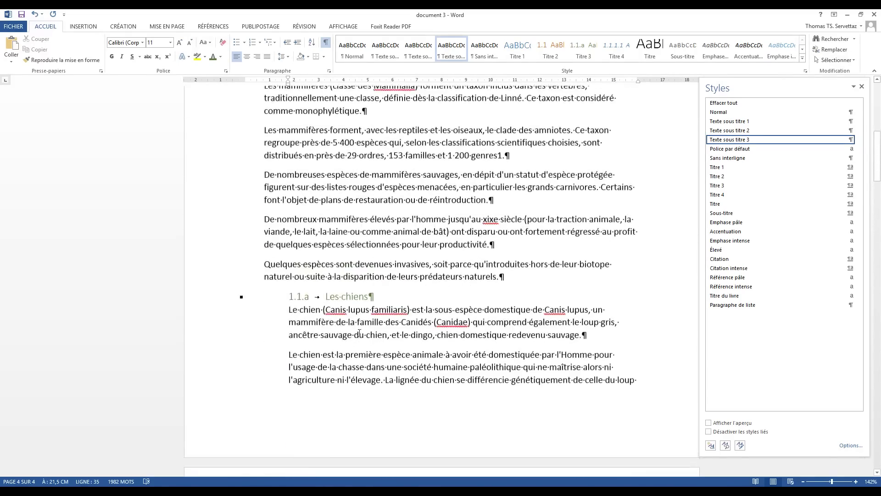
{"action": "scroll", "coordinate": [359, 332], "scroll_direction": "up", "scroll_amount": 4}
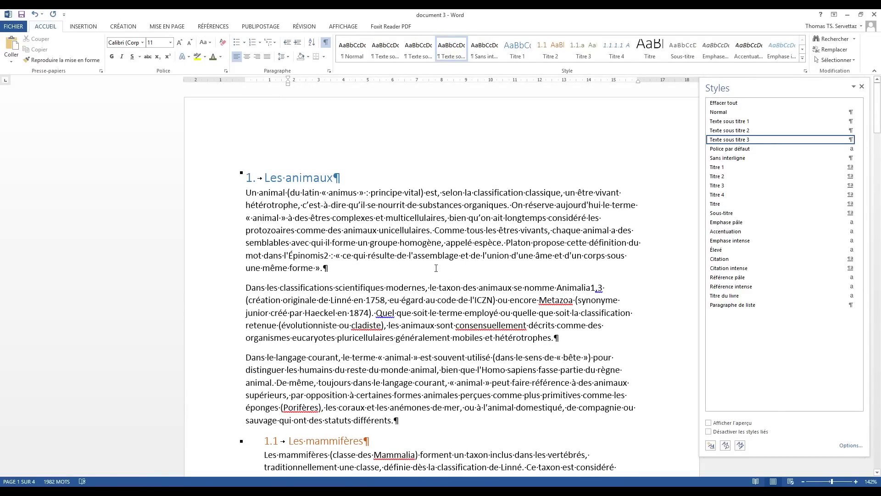
{"action": "scroll", "coordinate": [436, 268], "scroll_direction": "down", "scroll_amount": 3}
{"action": "scroll", "coordinate": [321, 243], "scroll_direction": "up", "scroll_amount": 3}
{"action": "scroll", "coordinate": [245, 168], "scroll_direction": "down", "scroll_amount": 2}
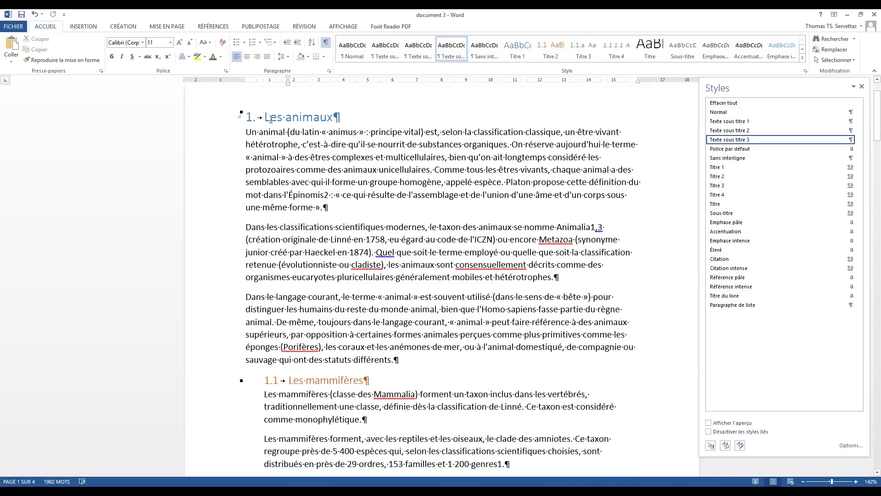
{"action": "scroll", "coordinate": [365, 139], "scroll_direction": "down", "scroll_amount": 12}
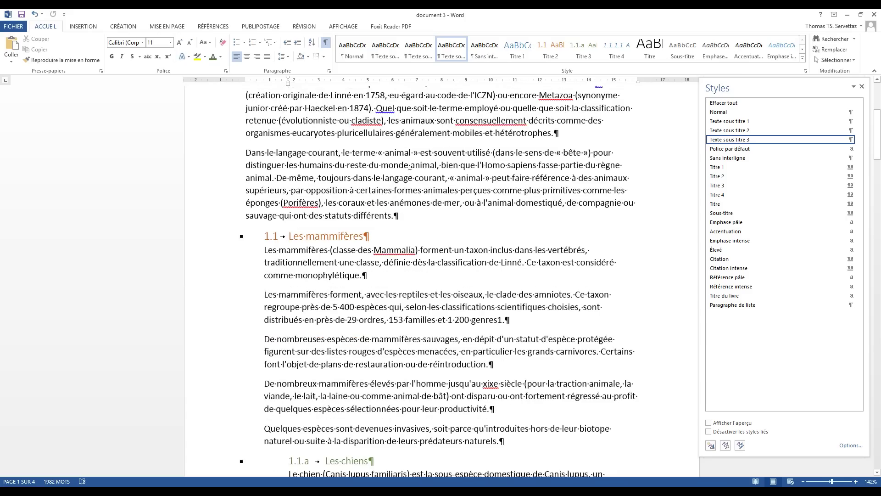
{"action": "scroll", "coordinate": [440, 184], "scroll_direction": "down", "scroll_amount": 18}
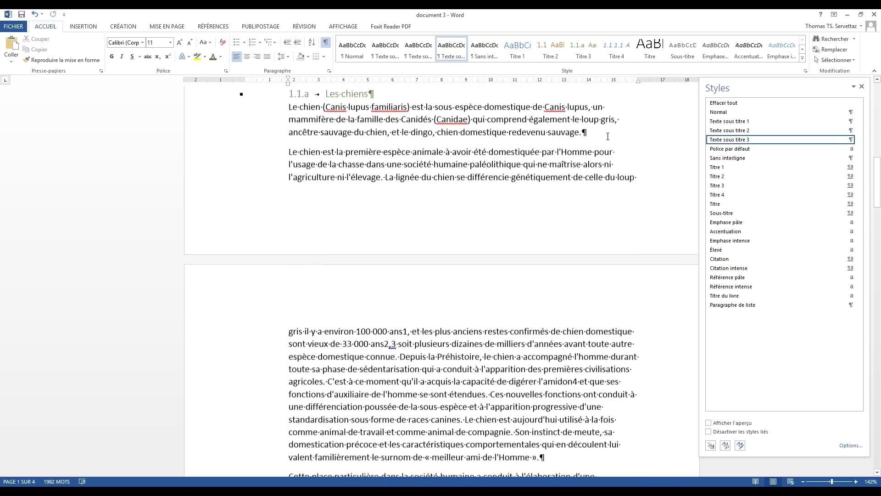
{"action": "scroll", "coordinate": [583, 207], "scroll_direction": "down", "scroll_amount": 20}
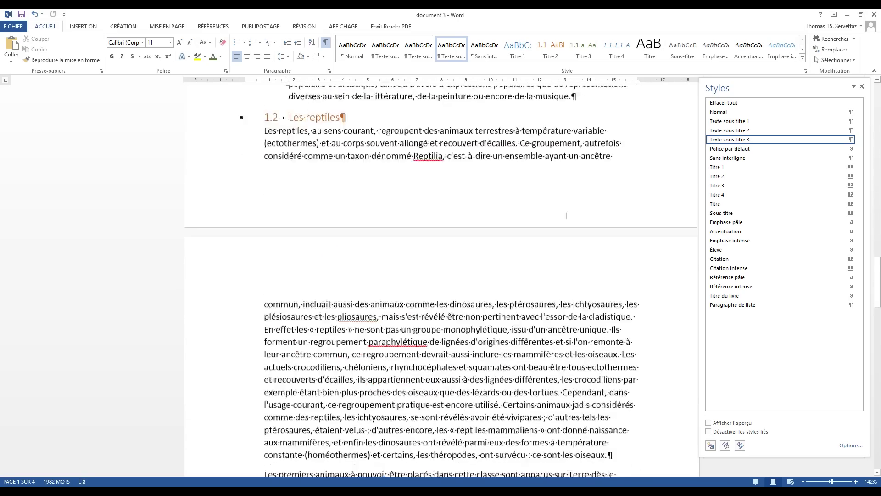
{"action": "scroll", "coordinate": [367, 224], "scroll_direction": "down", "scroll_amount": 2}
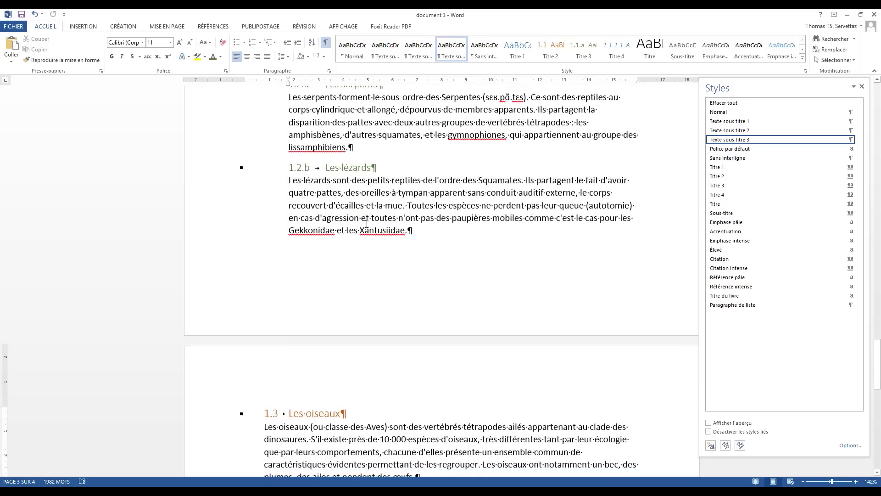
{"action": "scroll", "coordinate": [351, 257], "scroll_direction": "down", "scroll_amount": 18}
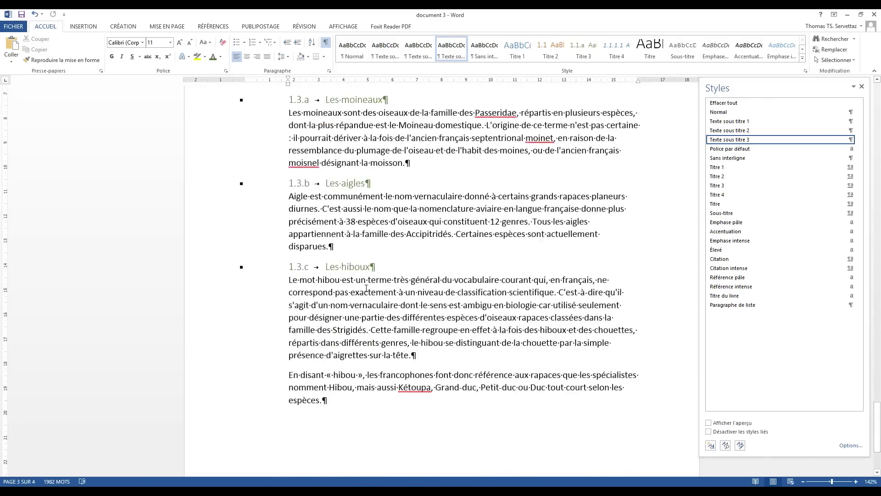
Step: Add a new paragraph after the last line under "Les hiboux" and insert a page break there
{"action": "left_click", "coordinate": [349, 278]}
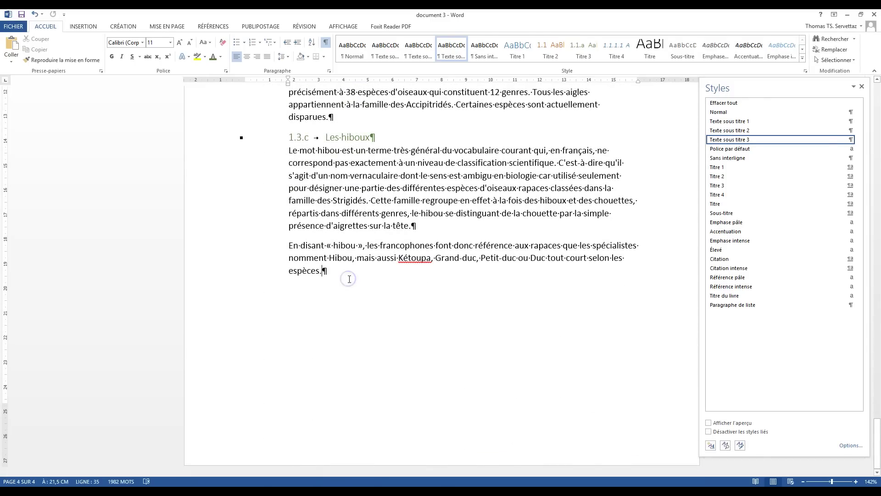
{"action": "key", "text": "Return"}
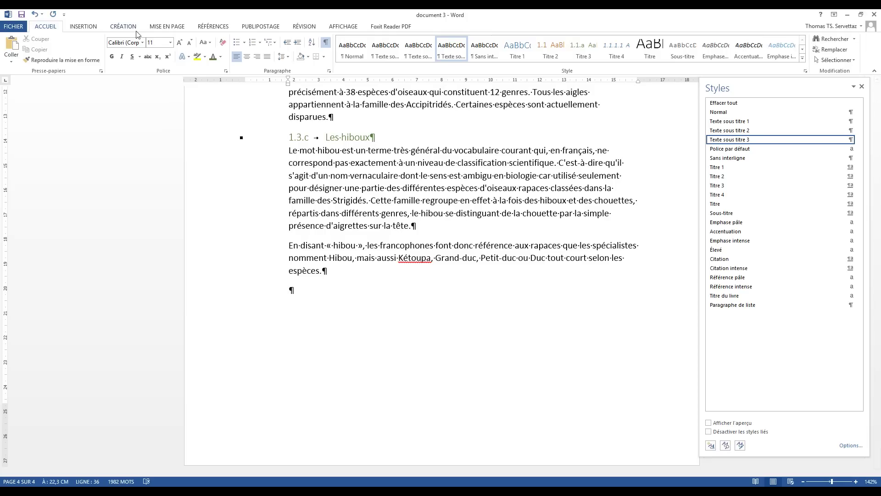
{"action": "left_click", "coordinate": [83, 27]}
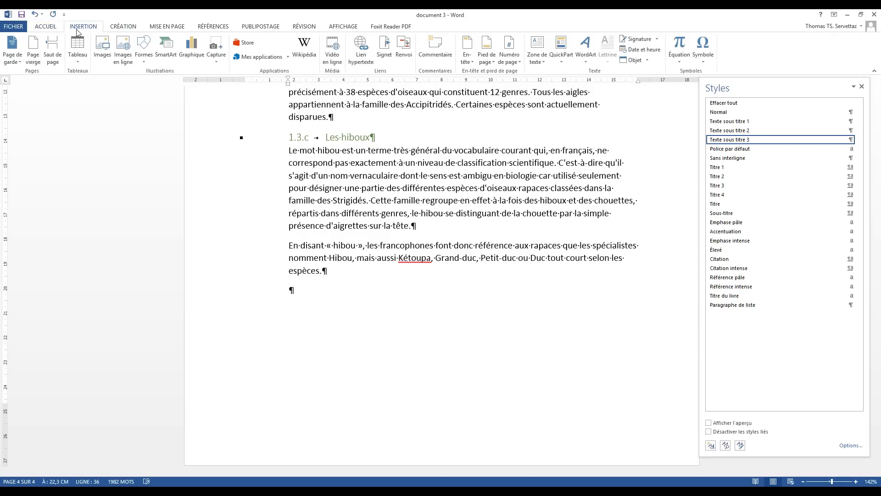
{"action": "left_click", "coordinate": [53, 48]}
{"action": "scroll", "coordinate": [370, 262], "scroll_direction": "down", "scroll_amount": 3}
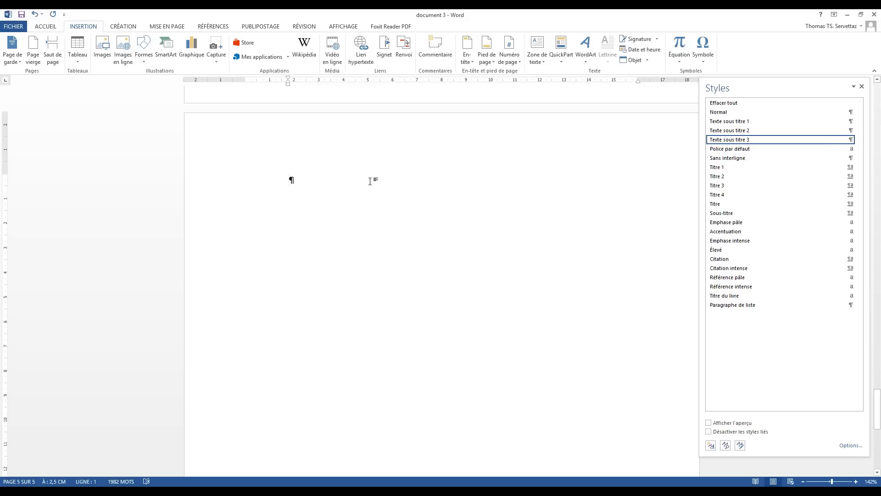
{"action": "scroll", "coordinate": [456, 206], "scroll_direction": "up", "scroll_amount": 9}
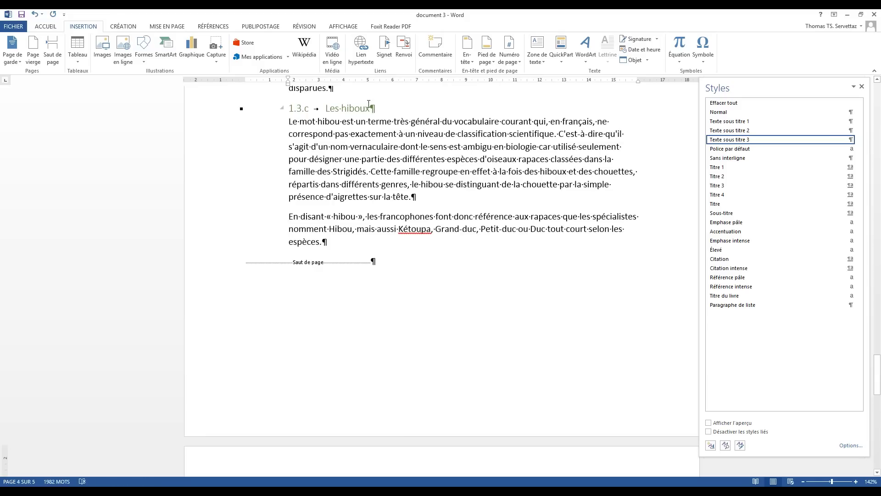
Step: Insert the "Table automatique 1" table of contents on the new last page
{"action": "scroll", "coordinate": [369, 104], "scroll_direction": "down", "scroll_amount": 6}
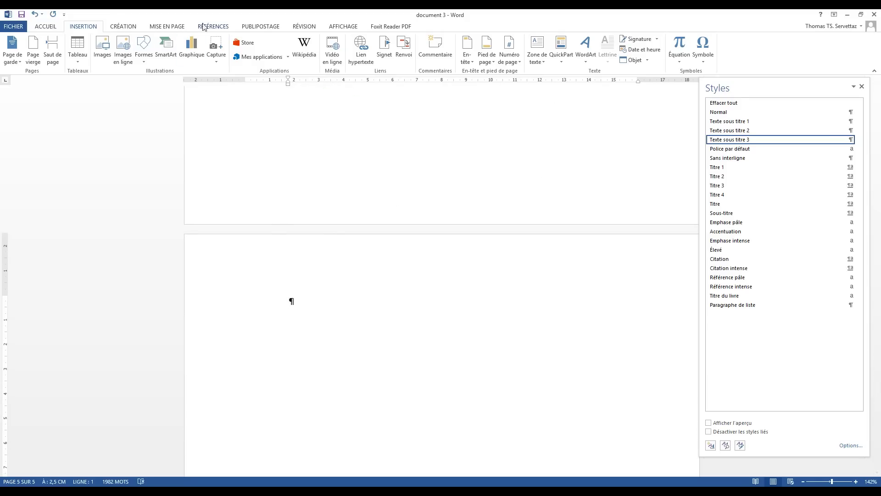
{"action": "left_click", "coordinate": [207, 28]}
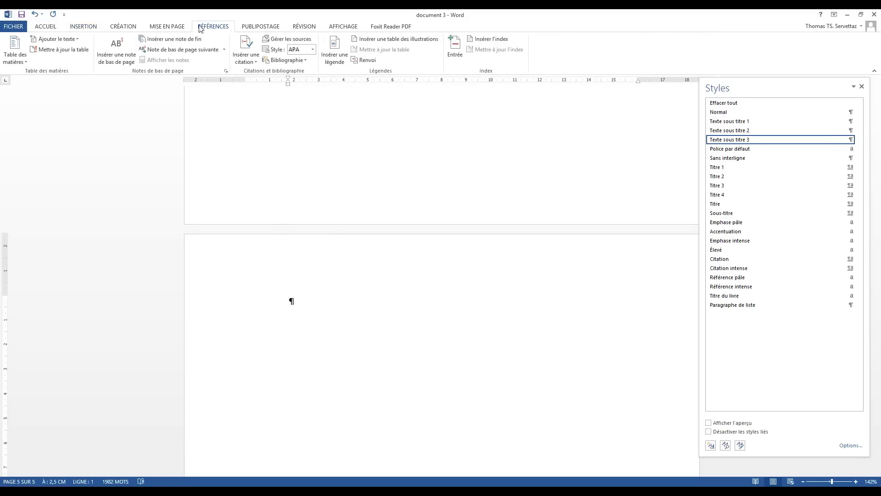
{"action": "left_click", "coordinate": [21, 61]}
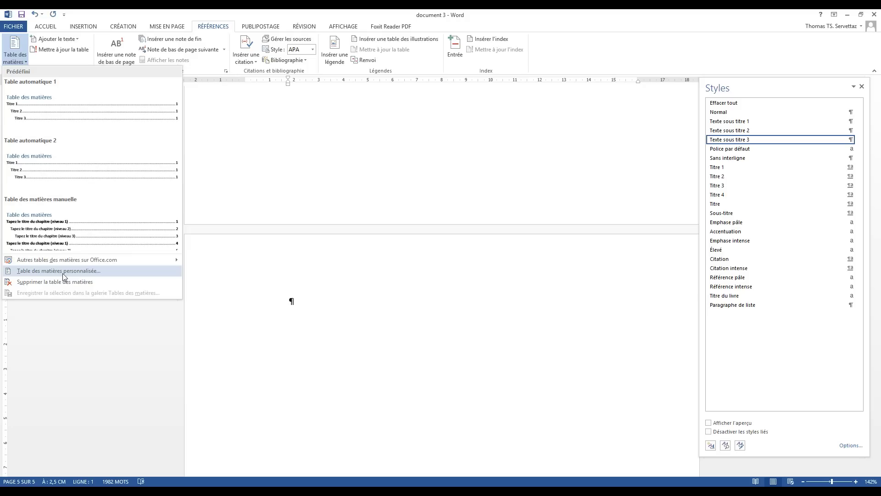
{"action": "left_click", "coordinate": [32, 120]}
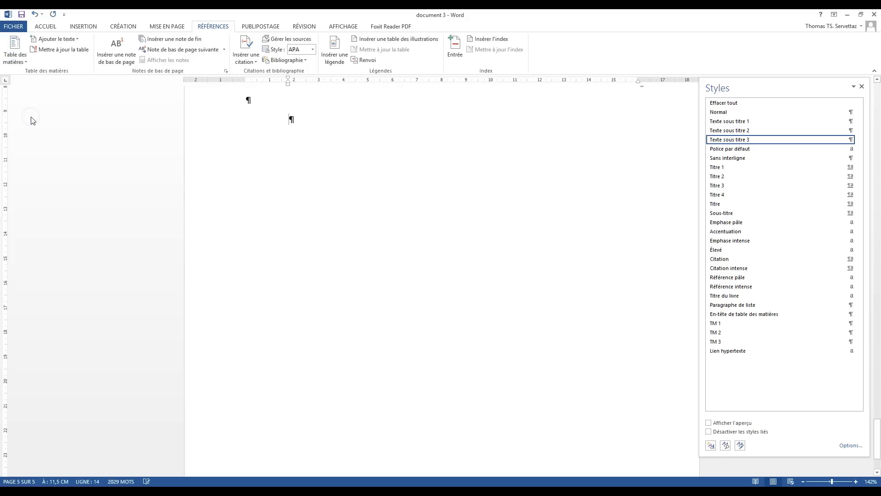
{"action": "scroll", "coordinate": [320, 230], "scroll_direction": "up", "scroll_amount": 6}
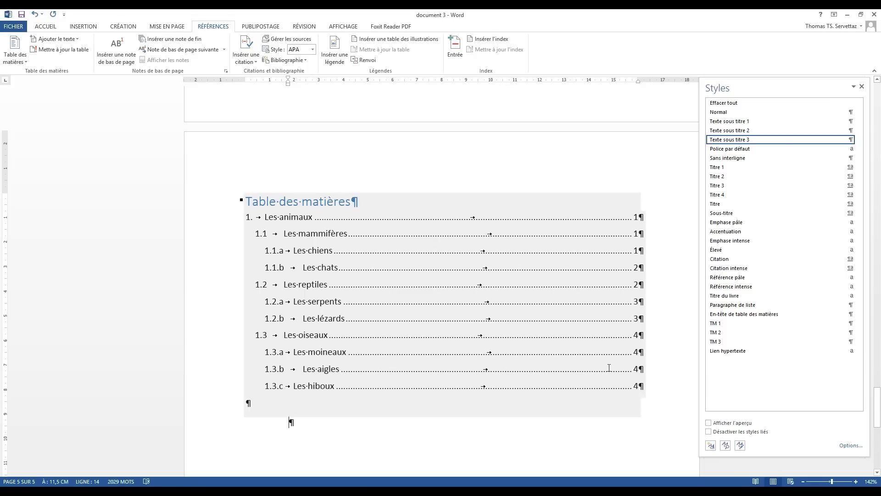
Step: Compare the page on which the "Les aigles" heading sits with its entry in the table of contents
{"action": "scroll", "coordinate": [572, 198], "scroll_direction": "up", "scroll_amount": 15}
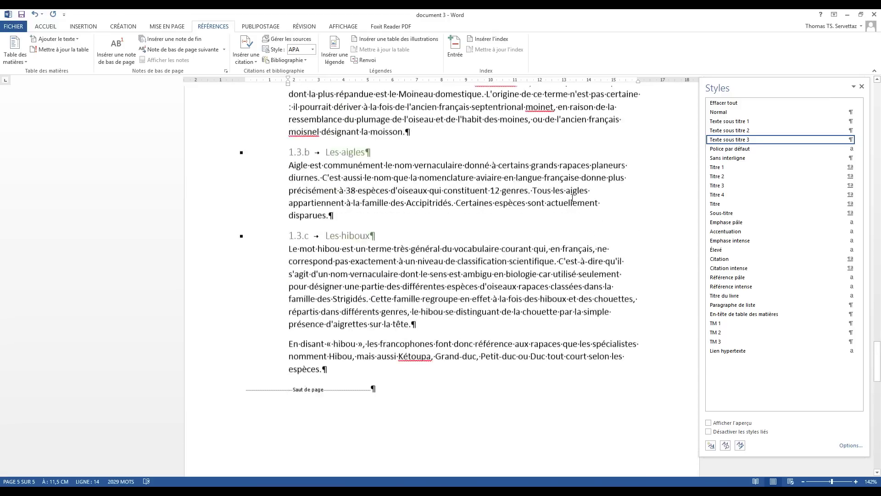
{"action": "scroll", "coordinate": [398, 266], "scroll_direction": "down", "scroll_amount": 3}
{"action": "left_click", "coordinate": [347, 287]}
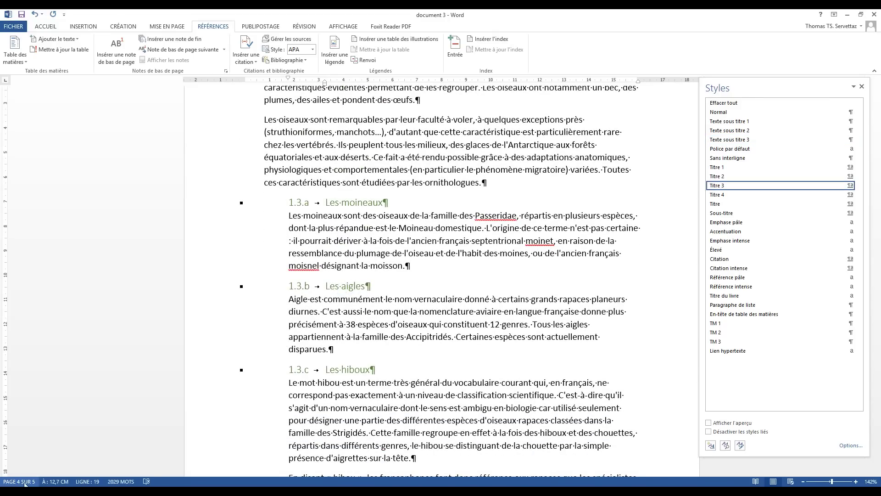
{"action": "scroll", "coordinate": [456, 338], "scroll_direction": "down", "scroll_amount": 15}
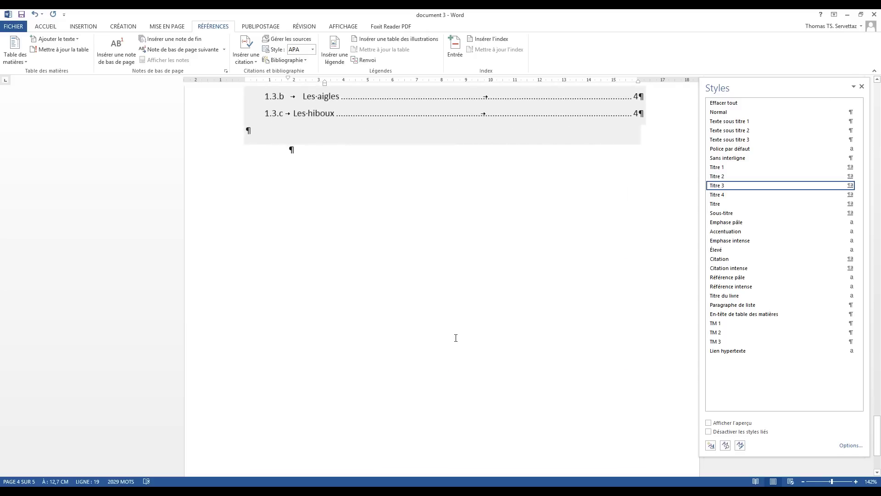
{"action": "scroll", "coordinate": [455, 338], "scroll_direction": "up", "scroll_amount": 12}
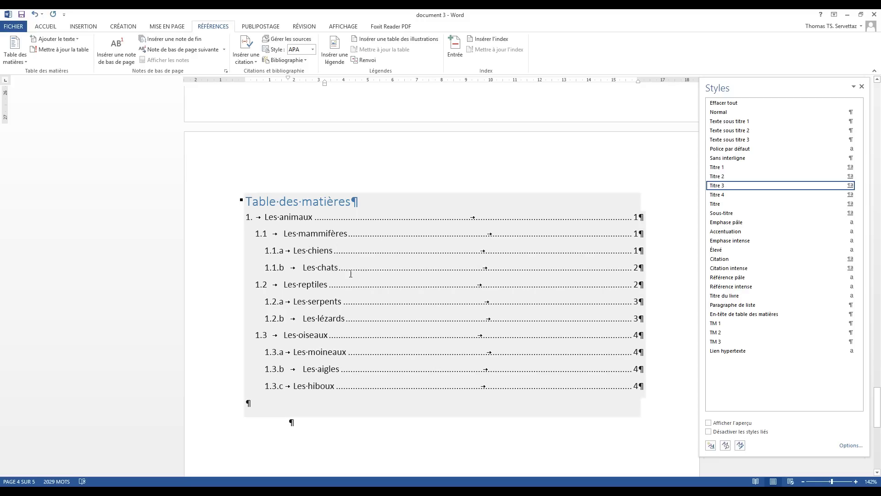
Step: Follow the "Les chats" link from the table of contents to its heading, and return to the table
{"action": "left_click", "coordinate": [325, 270], "text": "ctrl"}
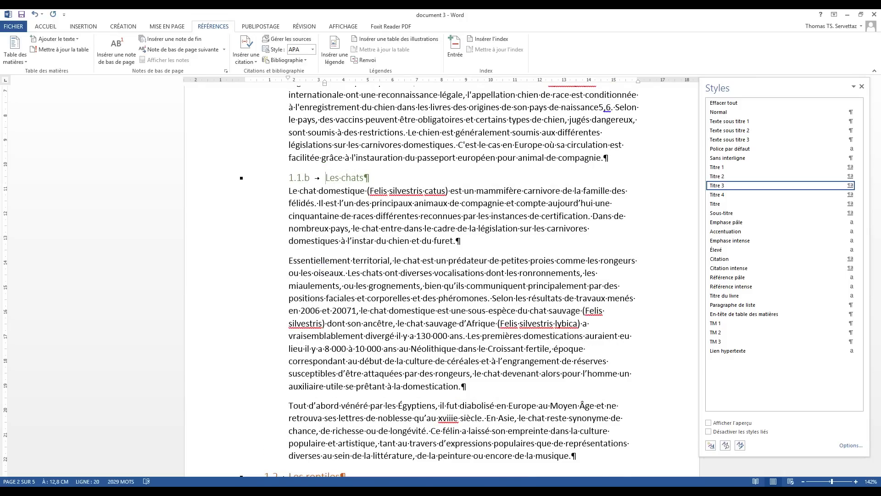
{"action": "scroll", "coordinate": [875, 211], "scroll_direction": "down", "scroll_amount": 5}
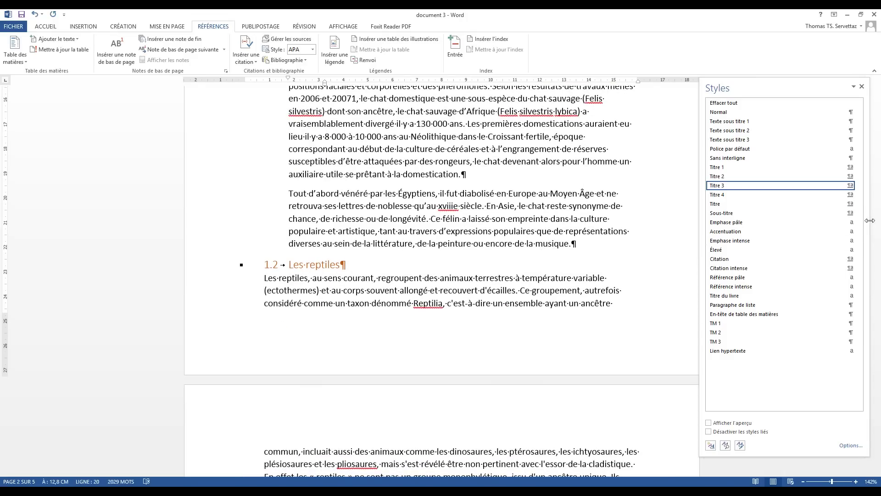
{"action": "left_click_drag", "start_coordinate": [877, 230], "coordinate": [878, 415]}
Step: Adjust the horizontal alignment of the "Les chiens" entry so the titles of all third-level table of contents entries line up
{"action": "left_click", "coordinate": [208, 171]}
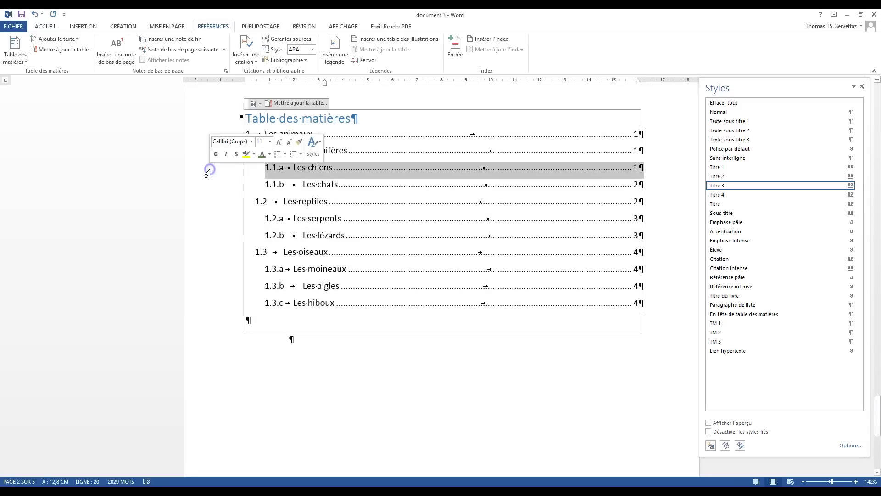
{"action": "left_click_drag", "start_coordinate": [265, 87], "coordinate": [263, 87]}
{"action": "left_click", "coordinate": [411, 392]}
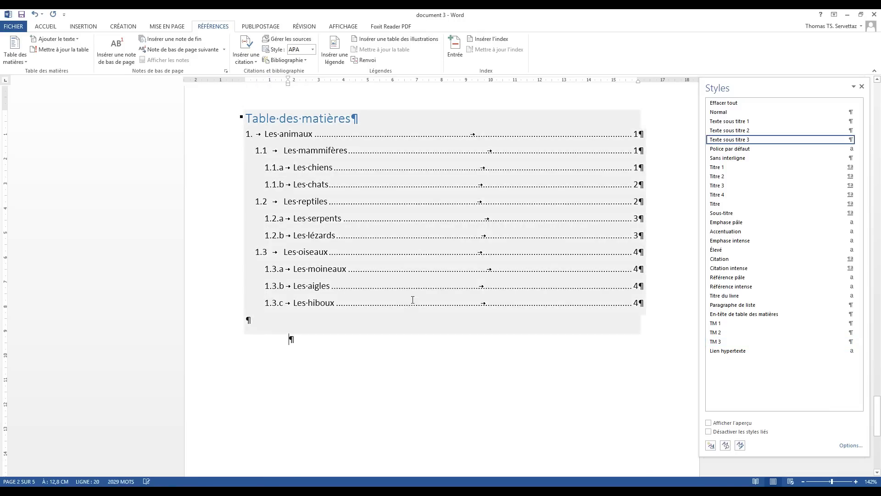
Step: Insert a page break in the "Les reptiles" section after the paragraph ending with "pour s'estomper au Trias."
{"action": "scroll", "coordinate": [406, 300], "scroll_direction": "up", "scroll_amount": 5}
{"action": "scroll", "coordinate": [406, 300], "scroll_direction": "down", "scroll_amount": 20}
{"action": "scroll", "coordinate": [405, 299], "scroll_direction": "up", "scroll_amount": 12}
{"action": "scroll", "coordinate": [406, 300], "scroll_direction": "up", "scroll_amount": 15}
{"action": "left_click", "coordinate": [497, 402]}
{"action": "scroll", "coordinate": [342, 383], "scroll_direction": "down", "scroll_amount": 5}
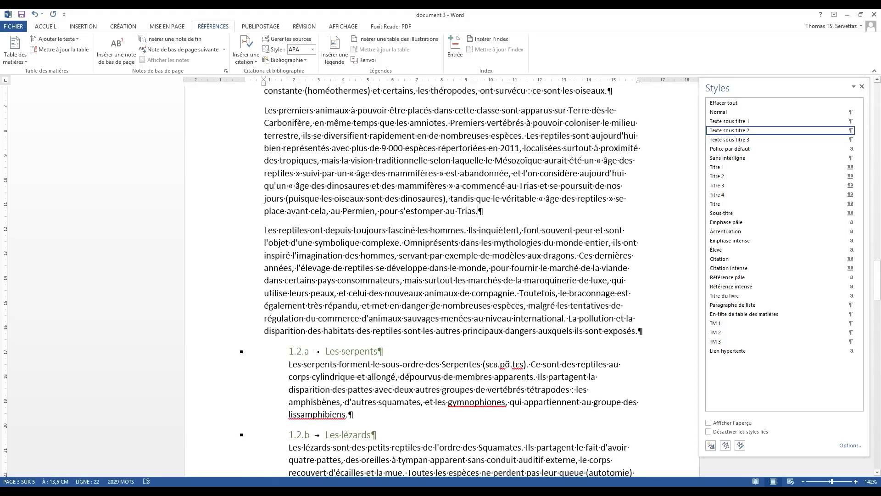
{"action": "scroll", "coordinate": [382, 342], "scroll_direction": "down", "scroll_amount": 4}
{"action": "scroll", "coordinate": [383, 344], "scroll_direction": "up", "scroll_amount": 2}
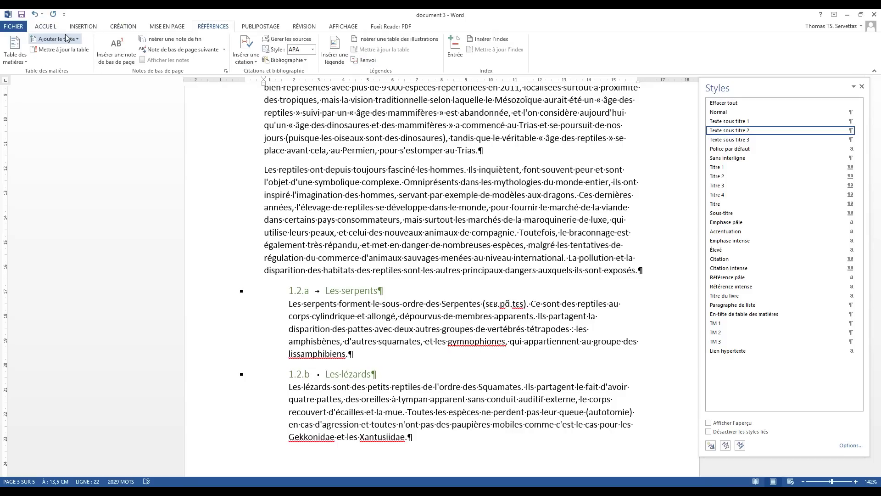
{"action": "key", "text": "ctrl+Return"}
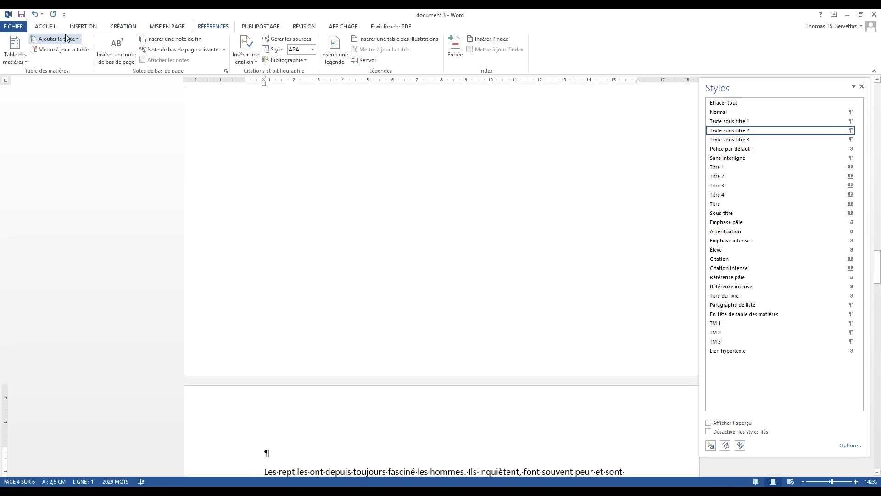
Step: Check the page on which the "Les serpents" heading sits after the page break against its table of contents entry
{"action": "scroll", "coordinate": [159, 65], "scroll_direction": "up", "scroll_amount": 4}
{"action": "scroll", "coordinate": [307, 164], "scroll_direction": "up", "scroll_amount": 1}
{"action": "scroll", "coordinate": [331, 177], "scroll_direction": "down", "scroll_amount": 10}
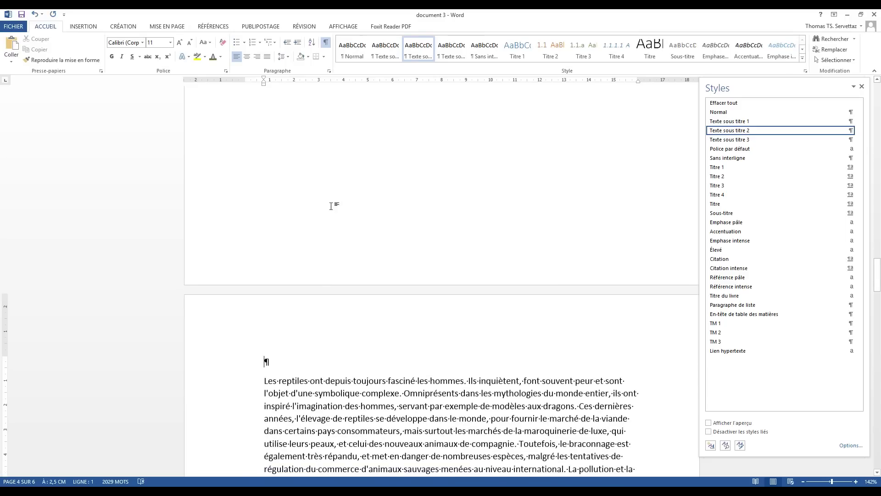
{"action": "scroll", "coordinate": [336, 223], "scroll_direction": "down", "scroll_amount": 5}
{"action": "scroll", "coordinate": [397, 207], "scroll_direction": "up", "scroll_amount": 5}
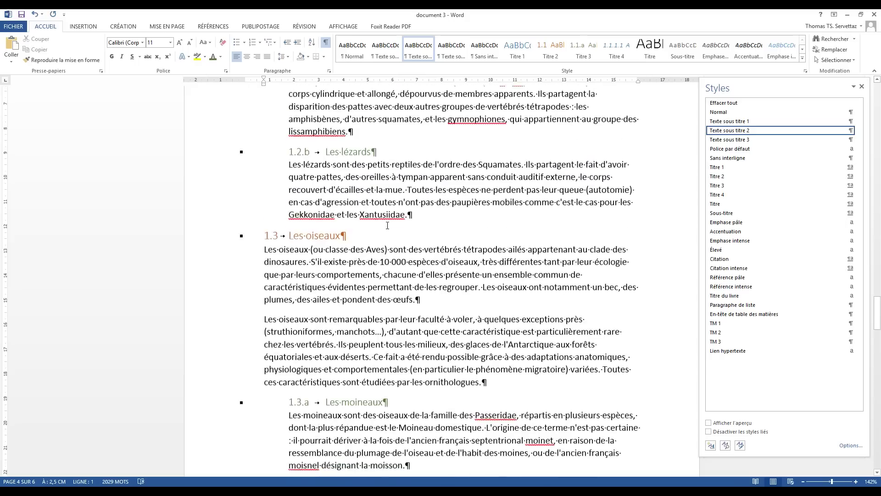
{"action": "left_click", "coordinate": [354, 166]}
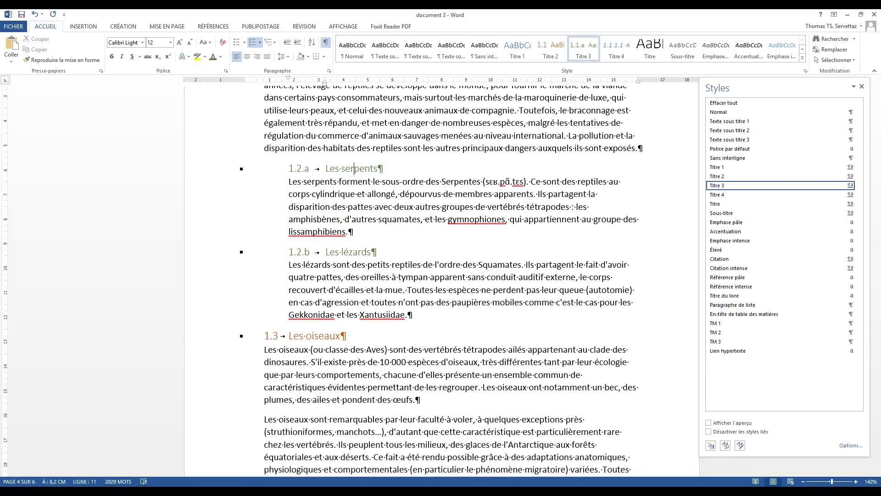
{"action": "left_click_drag", "start_coordinate": [877, 290], "coordinate": [879, 424]}
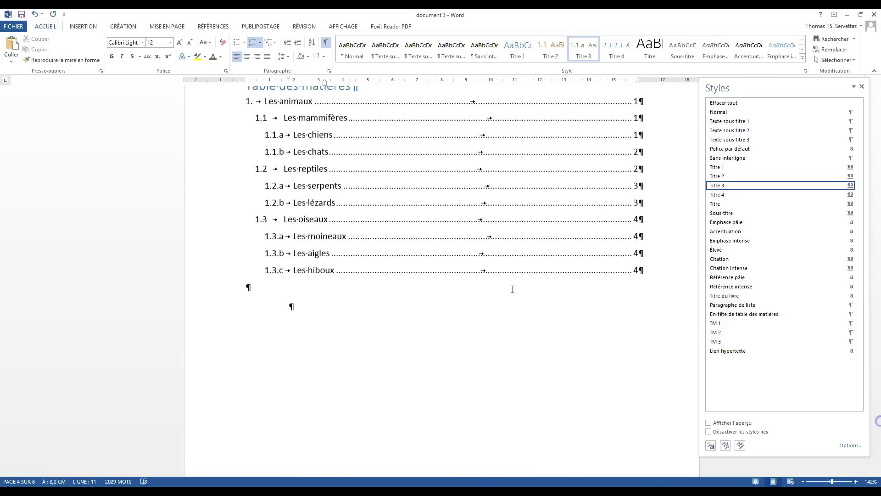
{"action": "scroll", "coordinate": [488, 201], "scroll_direction": "up", "scroll_amount": 1}
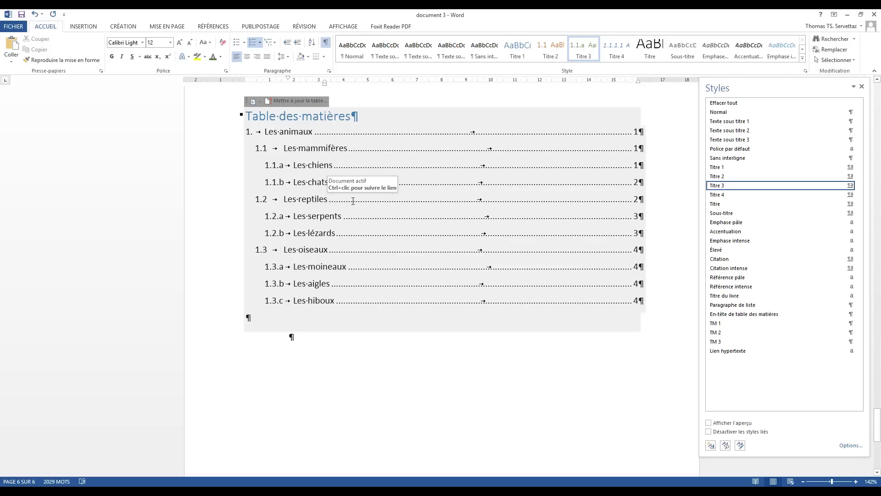
Step: Update the table of contents, refreshing the page numbers only
{"action": "right_click", "coordinate": [369, 218]}
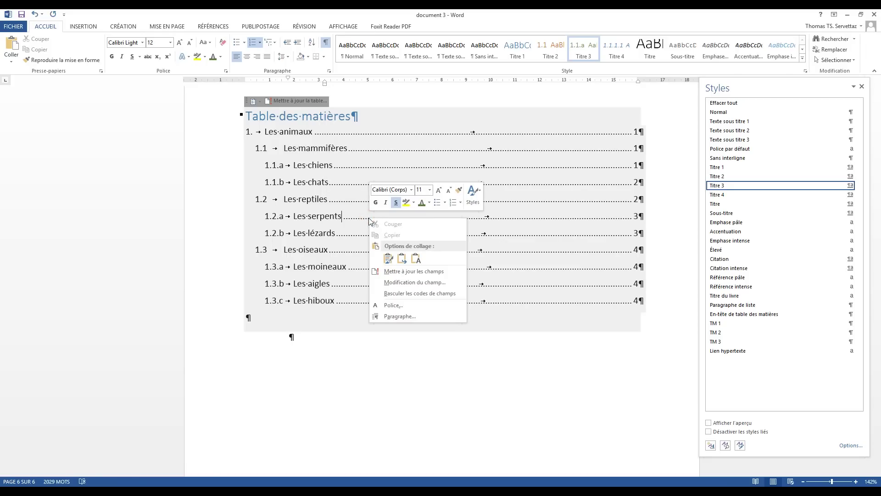
{"action": "left_click", "coordinate": [414, 272]}
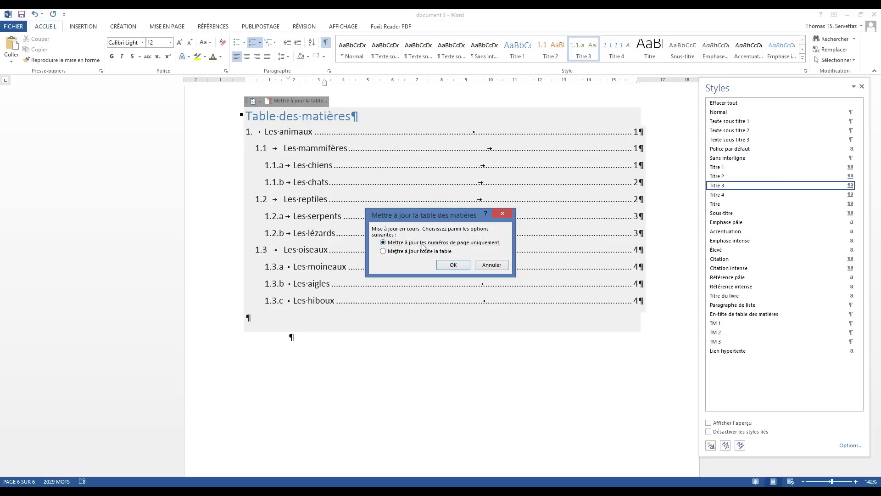
{"action": "left_click", "coordinate": [453, 264]}
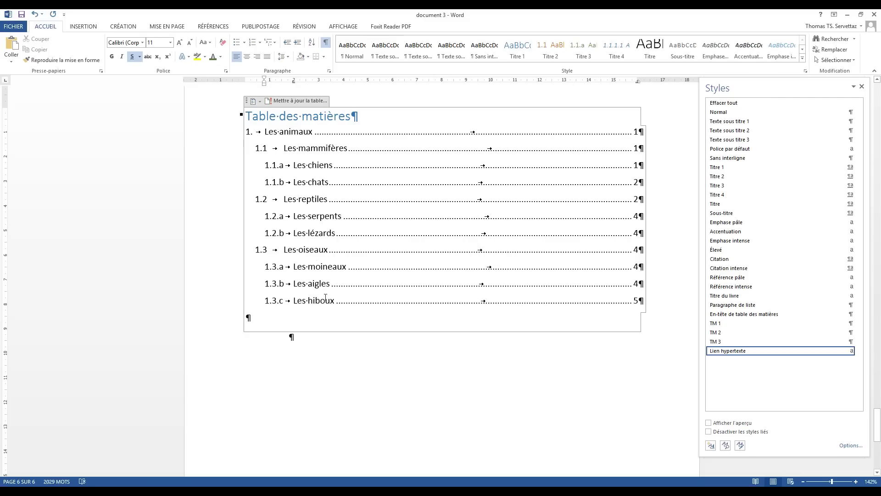
{"action": "left_click", "coordinate": [412, 392]}
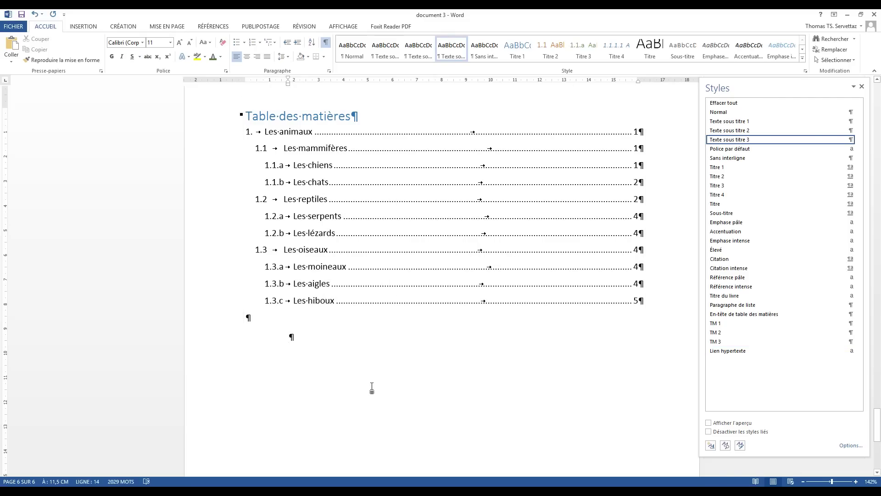
Step: Review the whole document at 71% zoom, comparing the headings' pages and structure with the table of contents
{"action": "scroll", "coordinate": [363, 387], "scroll_direction": "down", "scroll_amount": 1}
{"action": "scroll", "coordinate": [363, 387], "scroll_direction": "up", "scroll_amount": 1}
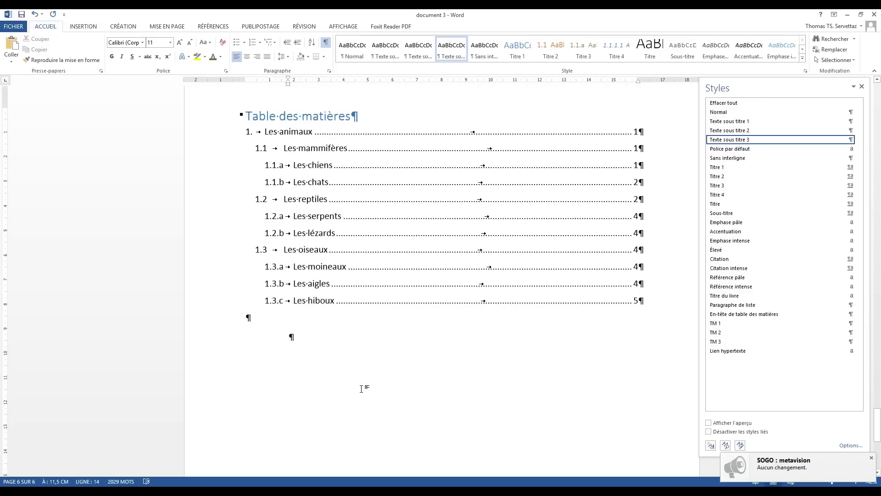
{"action": "scroll", "coordinate": [361, 389], "scroll_direction": "up", "scroll_amount": 3}
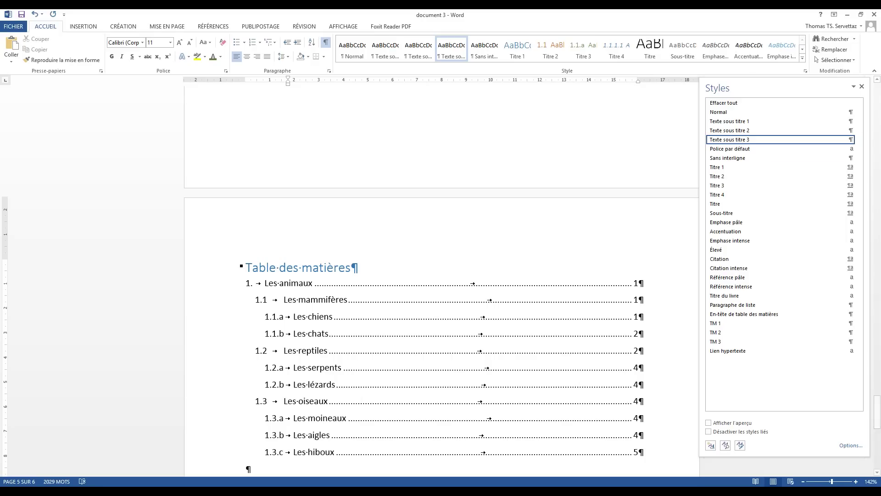
{"action": "left_click_drag", "start_coordinate": [831, 482], "coordinate": [822, 483]}
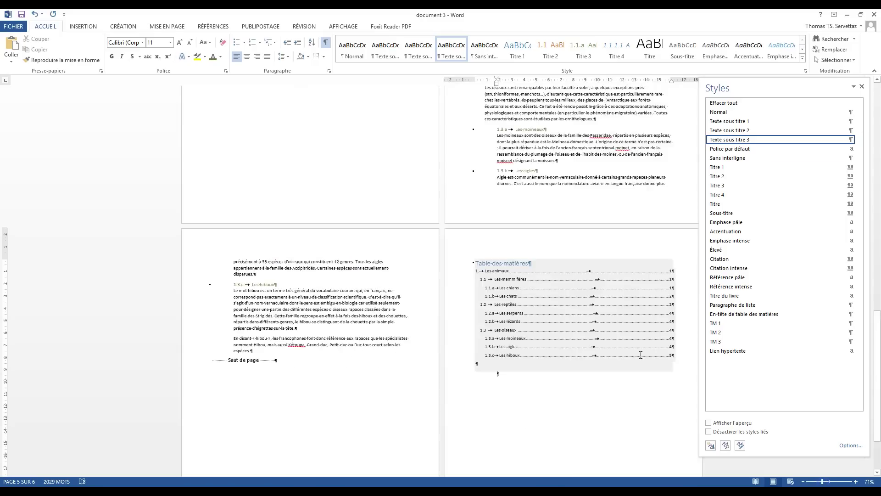
{"action": "scroll", "coordinate": [640, 354], "scroll_direction": "up", "scroll_amount": 8}
{"action": "scroll", "coordinate": [641, 355], "scroll_direction": "up", "scroll_amount": 10}
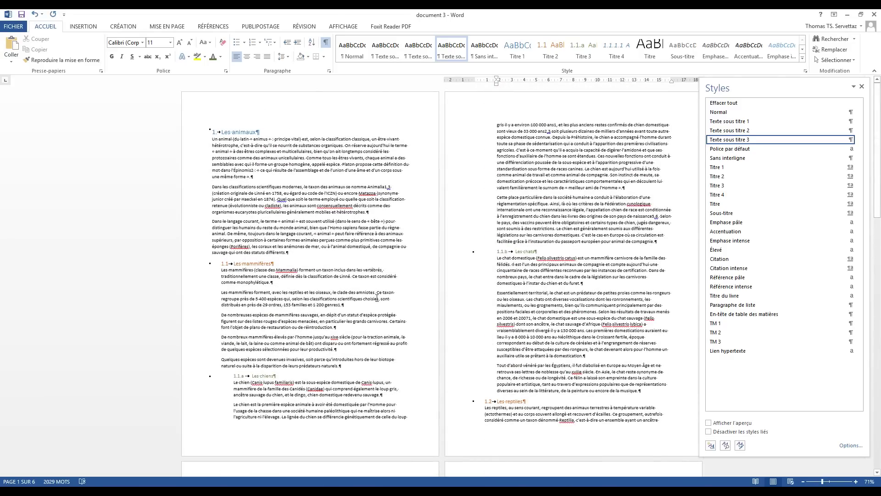
{"action": "scroll", "coordinate": [361, 308], "scroll_direction": "down", "scroll_amount": 1}
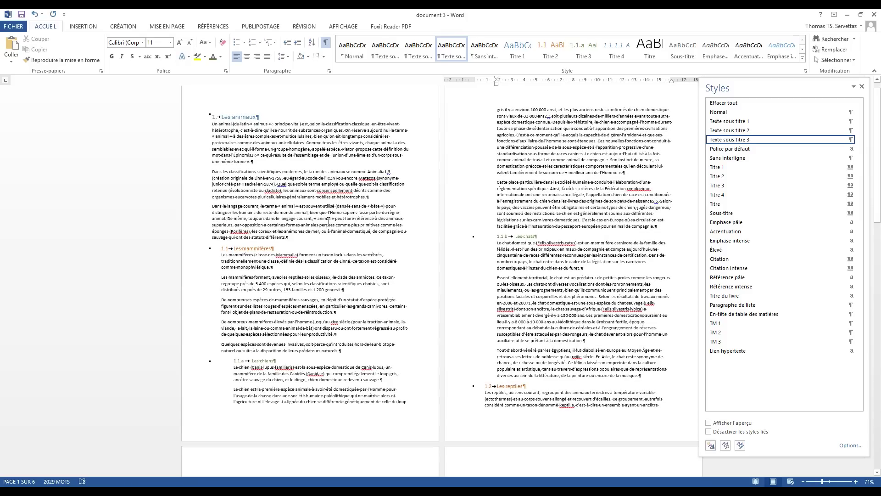
{"action": "scroll", "coordinate": [560, 258], "scroll_direction": "down", "scroll_amount": 5}
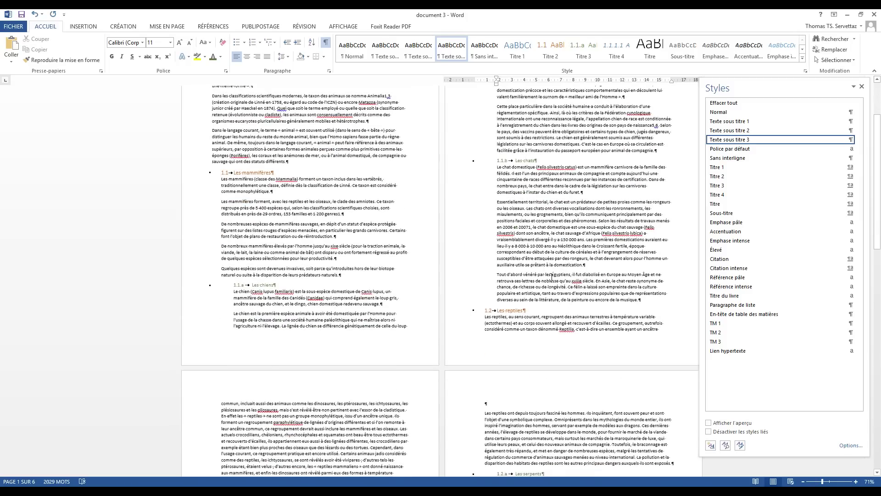
{"action": "scroll", "coordinate": [554, 302], "scroll_direction": "down", "scroll_amount": 9}
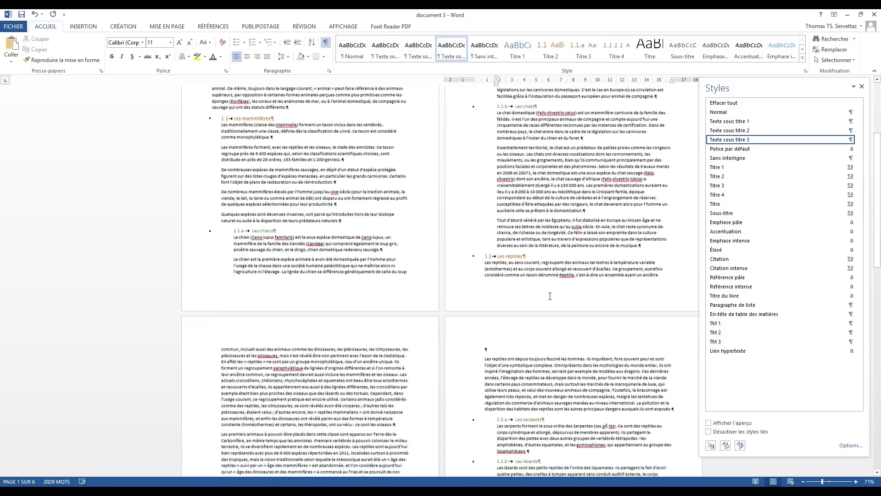
{"action": "scroll", "coordinate": [549, 296], "scroll_direction": "down", "scroll_amount": 16}
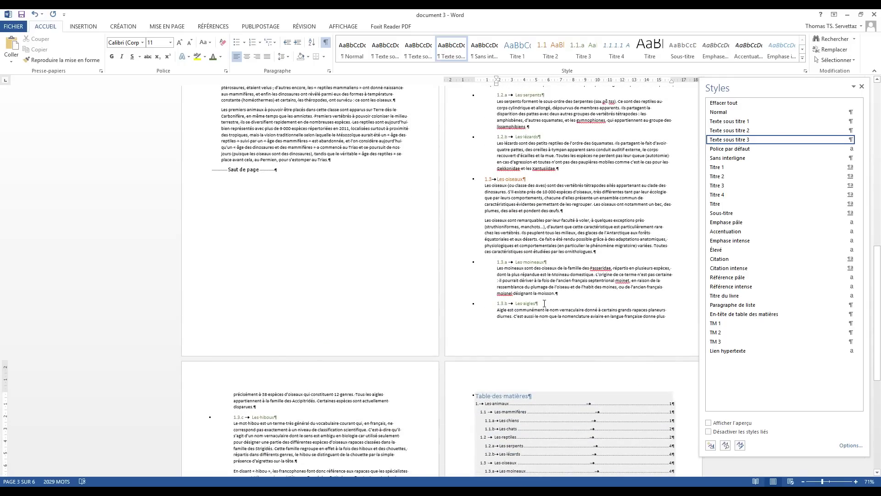
{"action": "scroll", "coordinate": [545, 303], "scroll_direction": "down", "scroll_amount": 2}
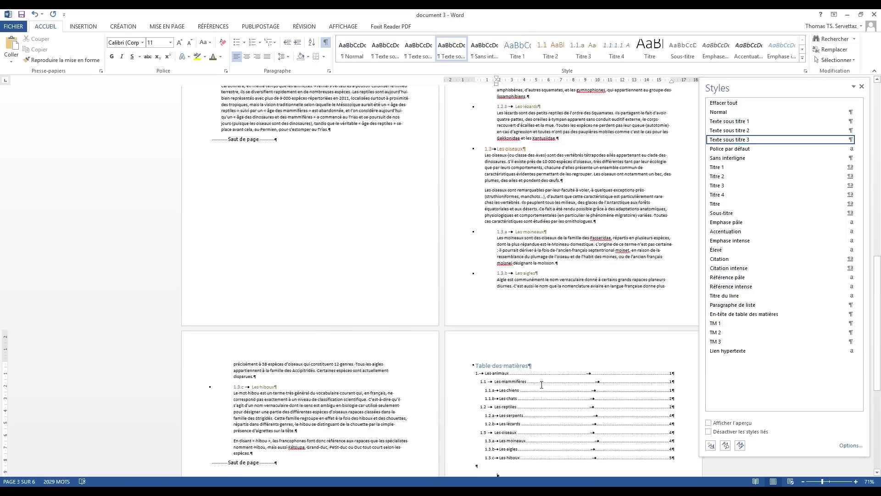